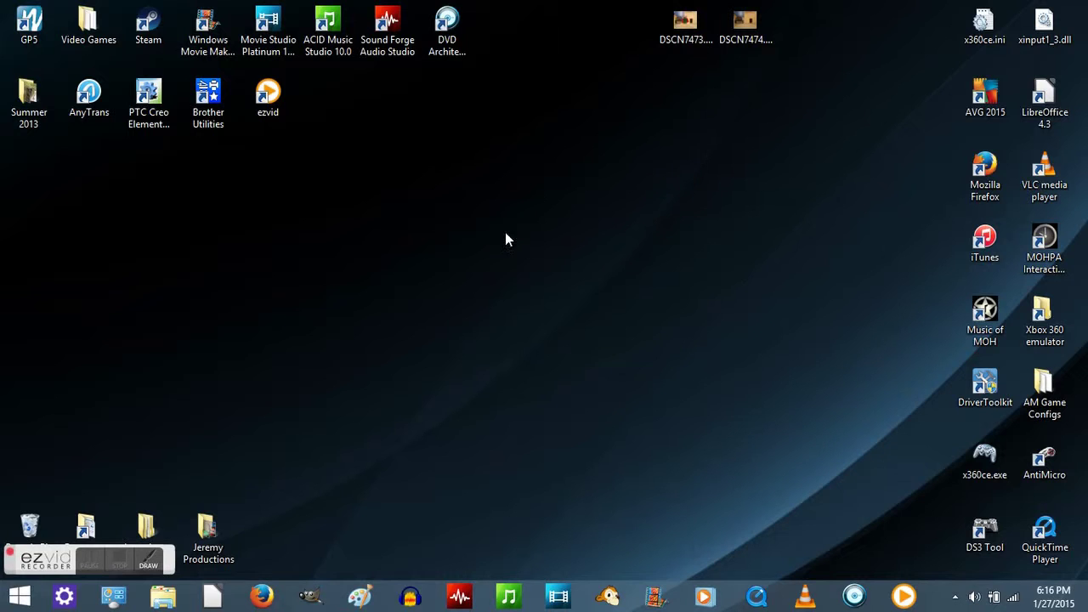
Step: Launch GIMP 2.8 from the taskbar and wait for its empty main window
click(314, 596)
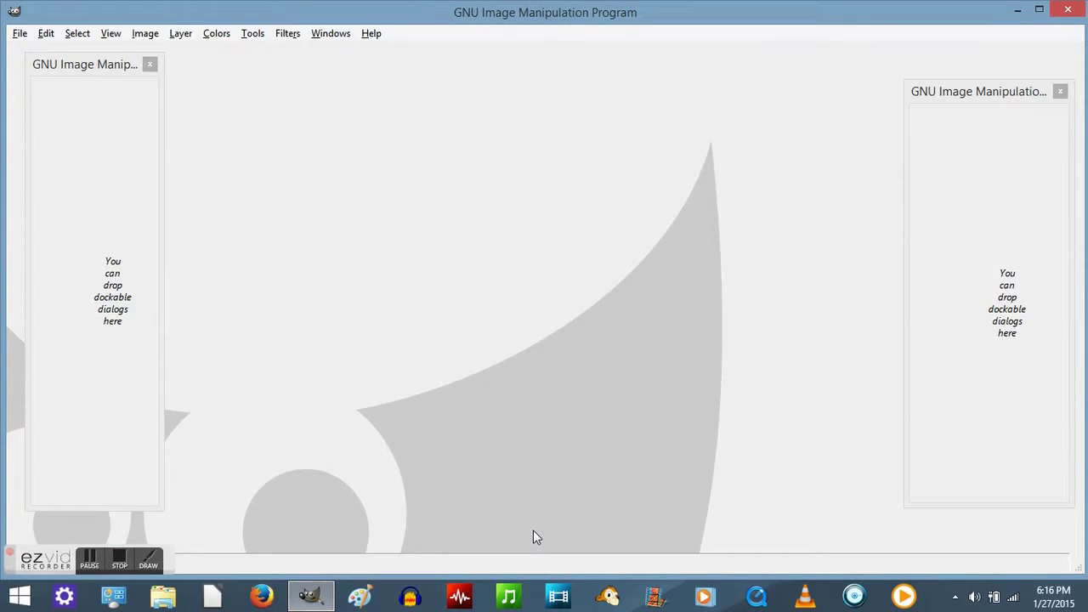
Step: Preview DSCN7474.JPG and DSCN7473.JPG in Windows Photo Viewer, then close the viewer
click(1023, 10)
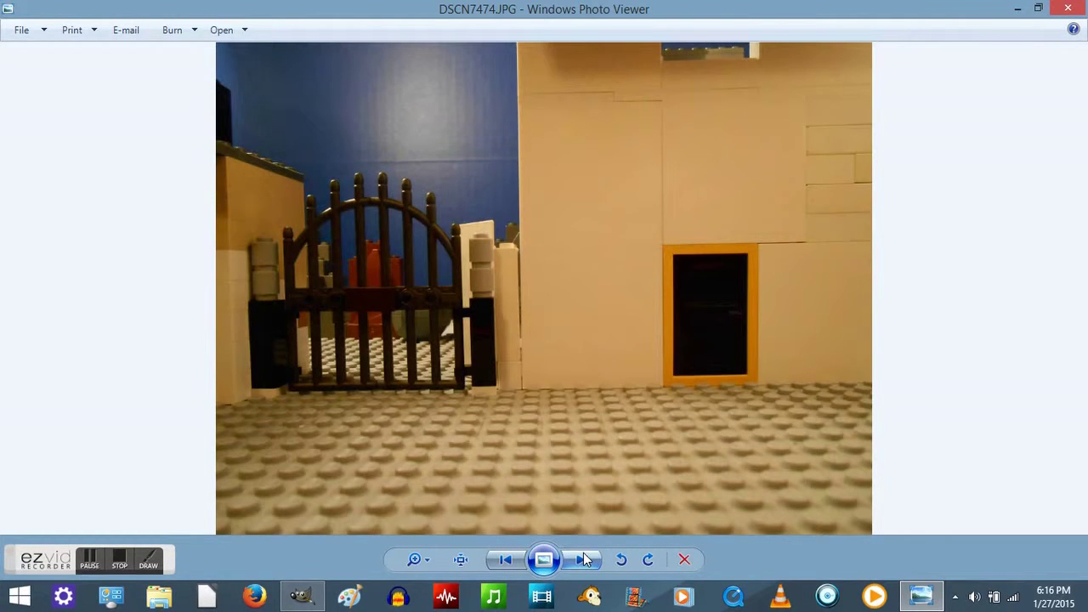
click(578, 560)
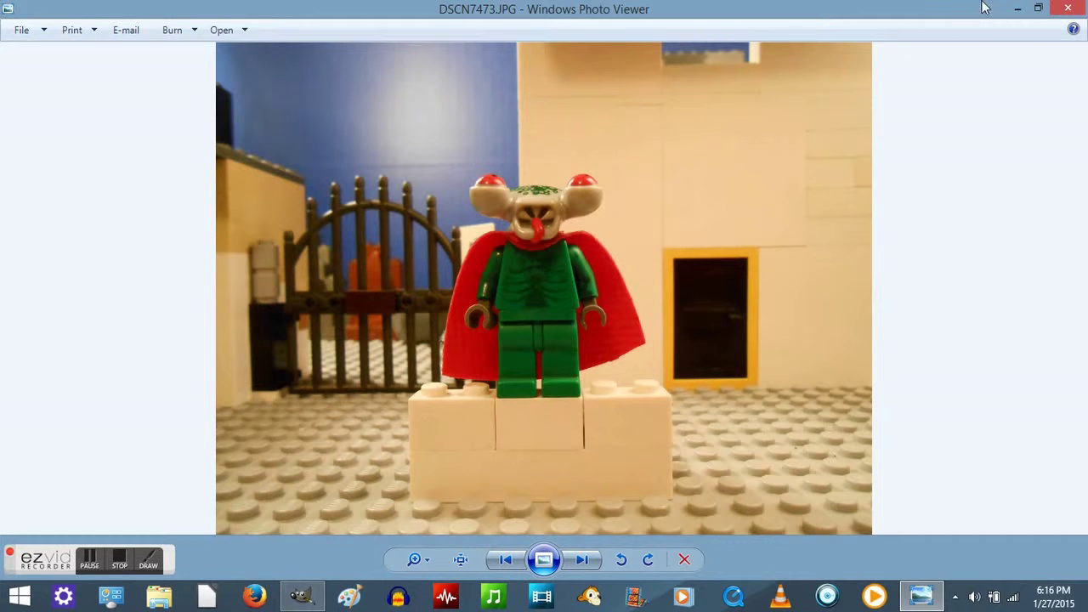
click(1067, 7)
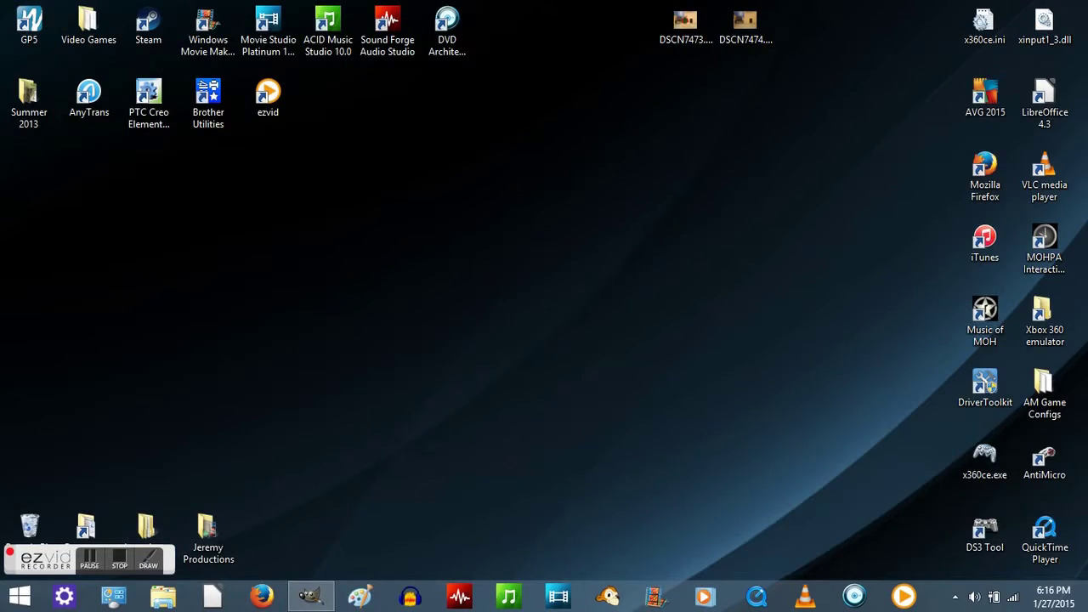
Step: Open DSCN7474.JPG from the Desktop as the background image
click(311, 596)
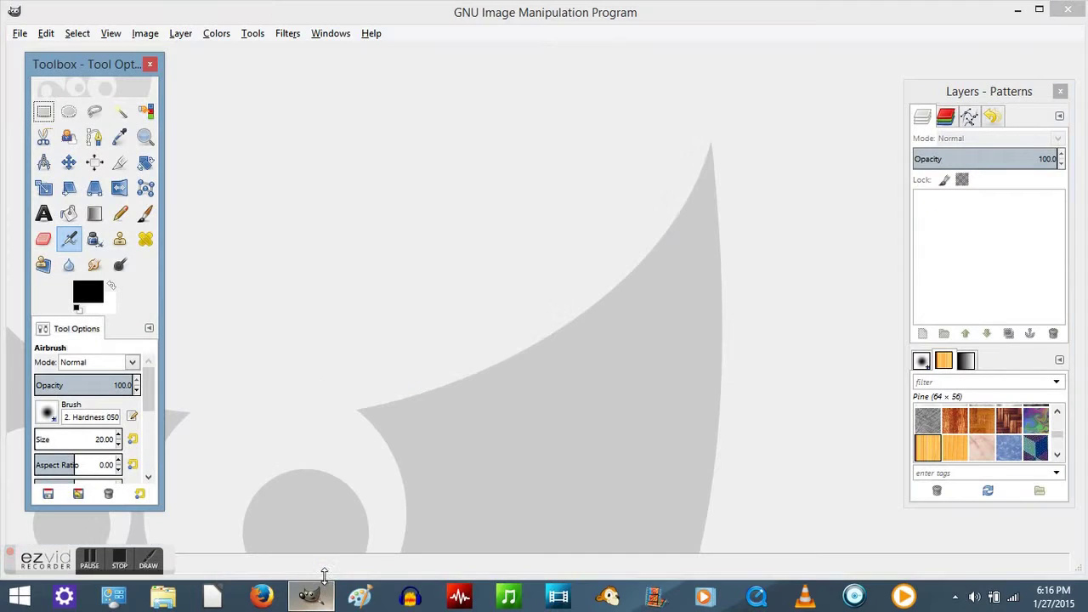
click(17, 34)
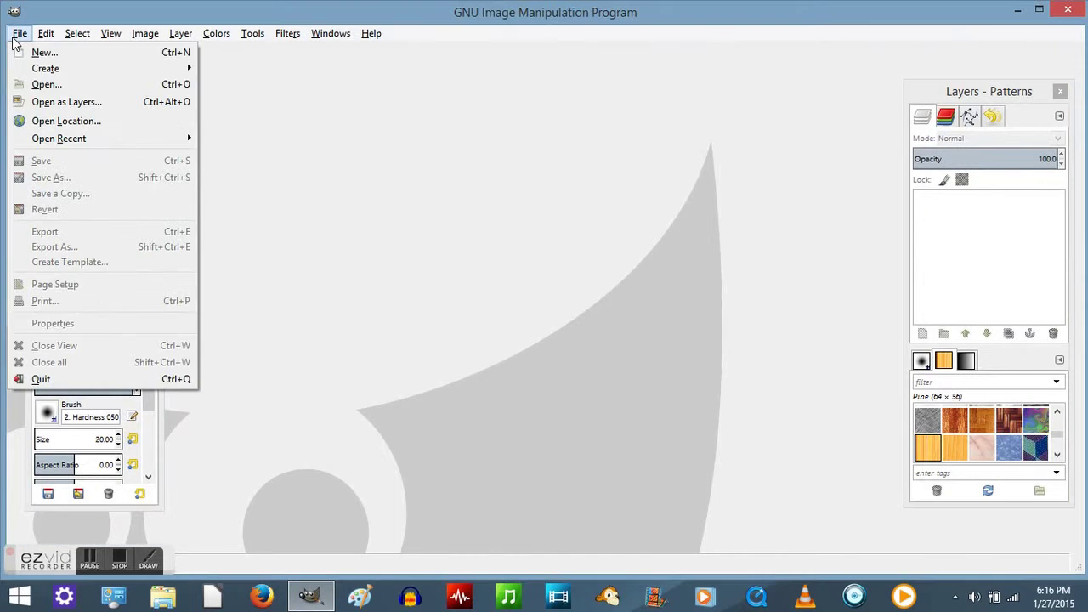
click(48, 85)
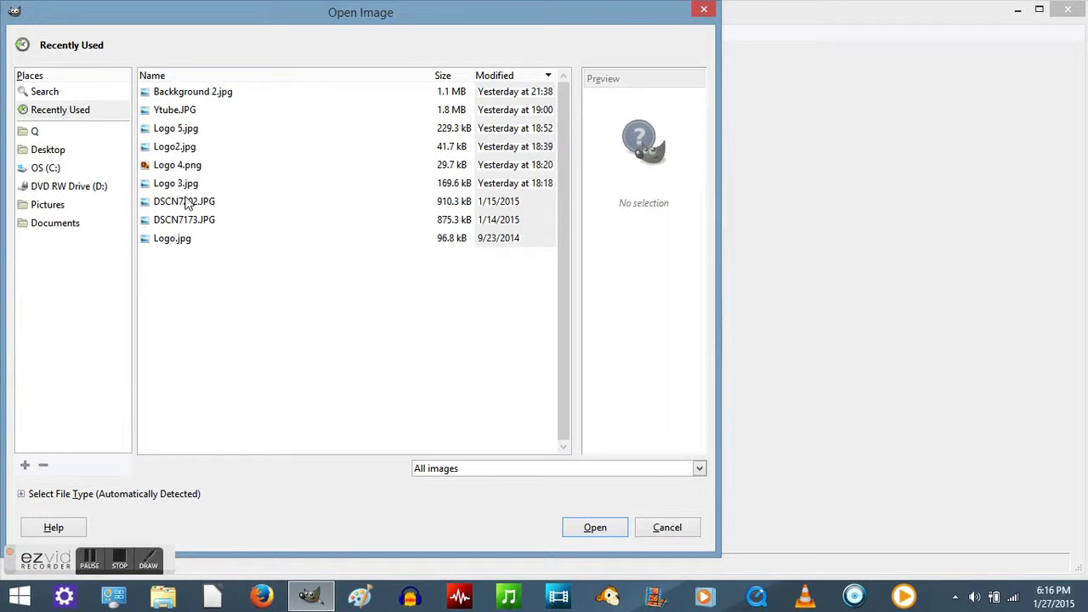
click(51, 150)
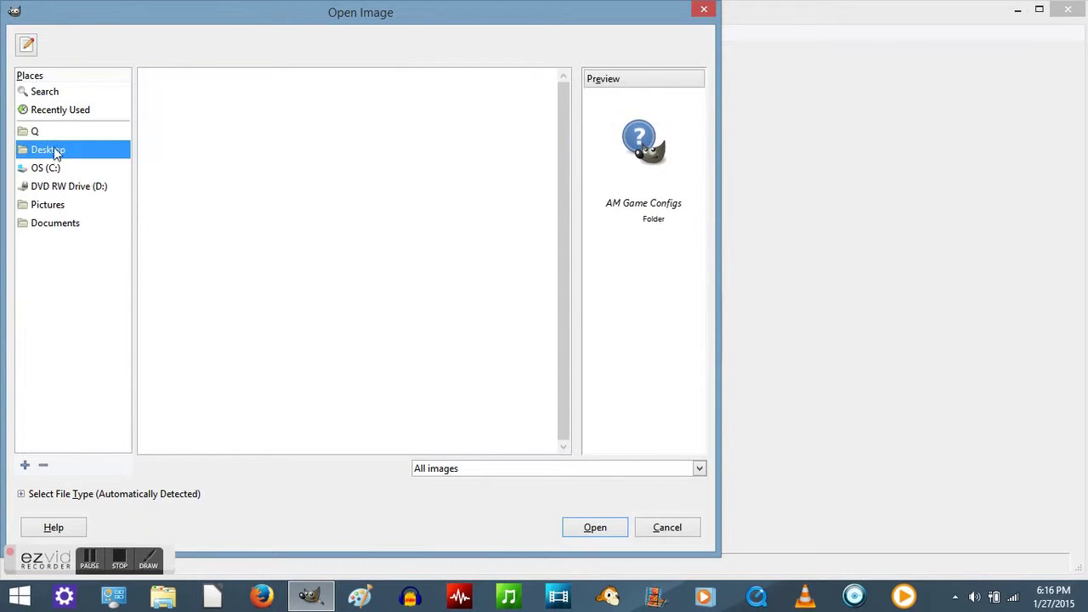
click(196, 184)
click(208, 204)
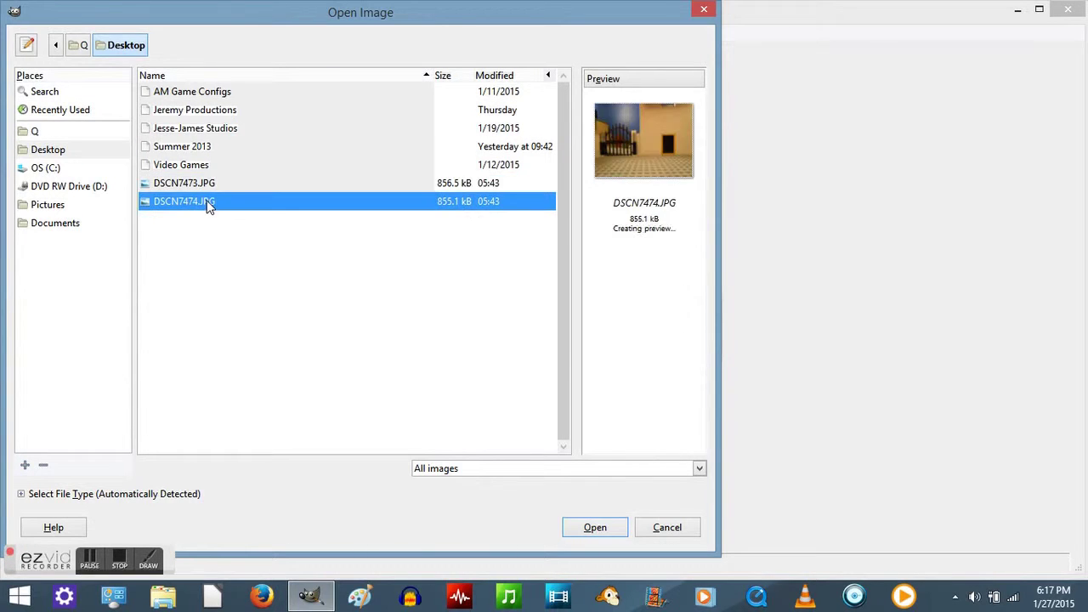
click(595, 527)
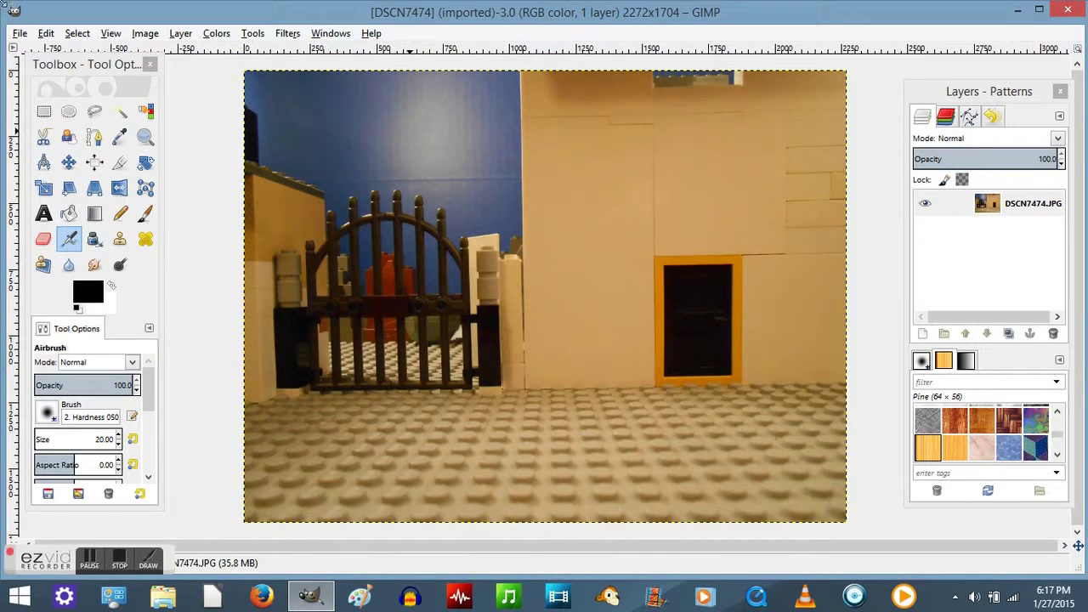
Step: Add DSCN7473.JPG, the figure photo, as a layer above the background
click(17, 34)
click(51, 84)
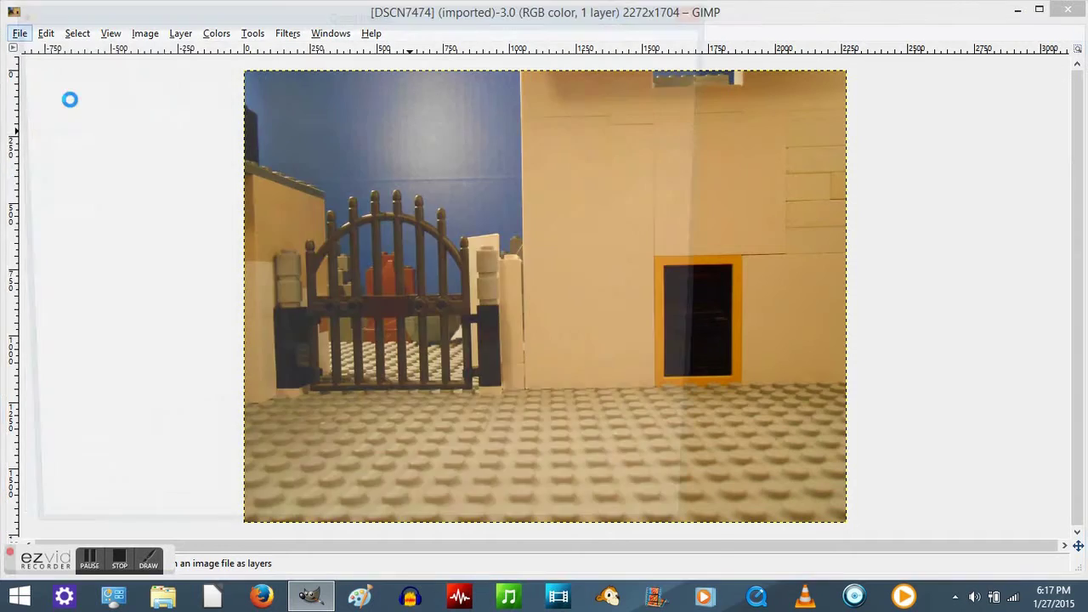
click(215, 184)
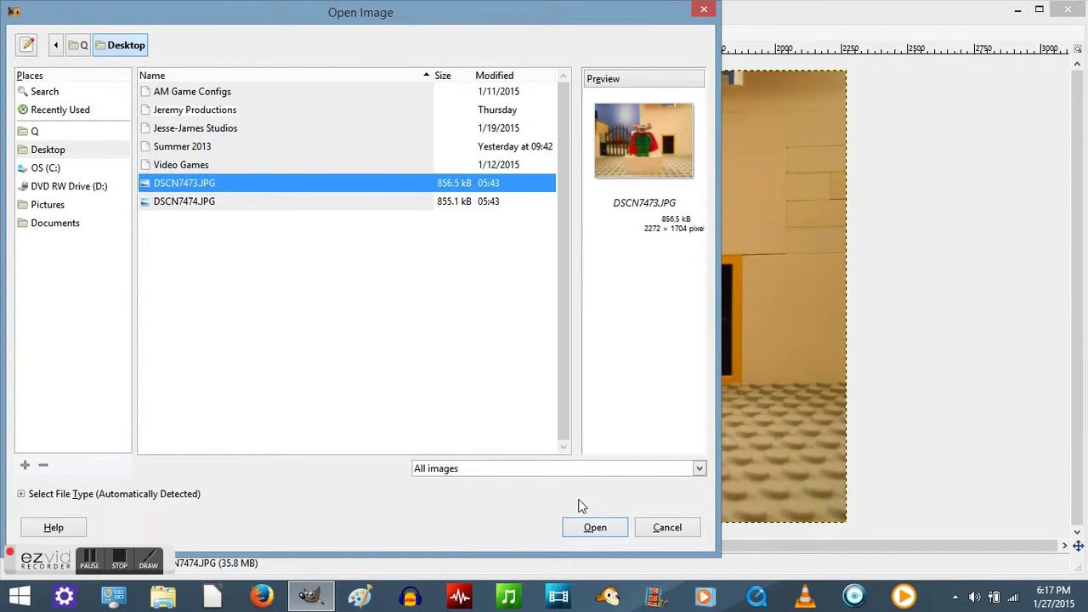
click(615, 531)
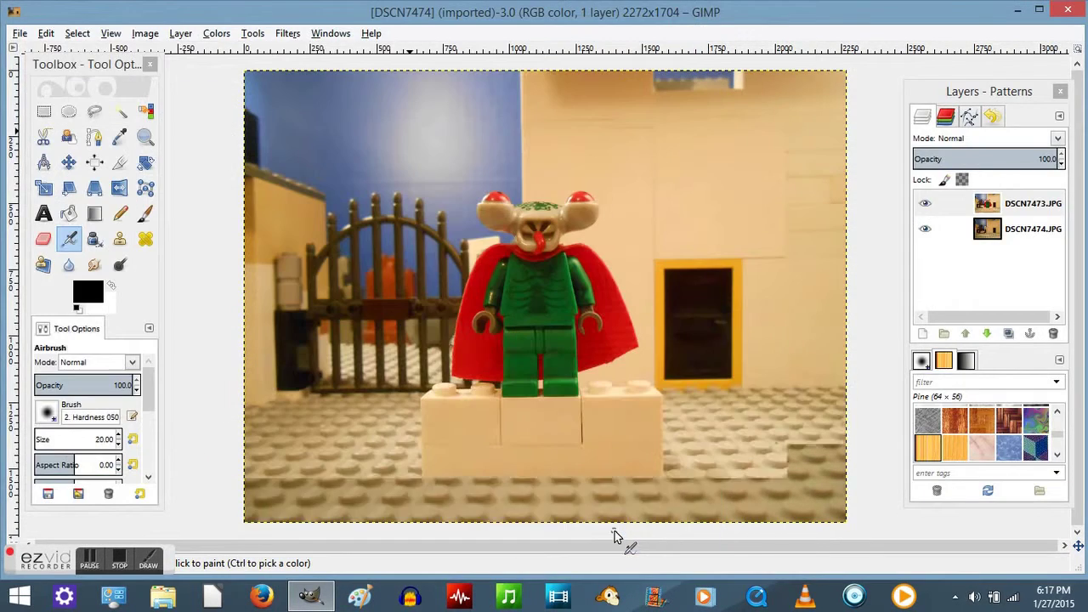
Step: Add a White (full opacity) layer mask to the DSCN7473.JPG layer
right_click(504, 228)
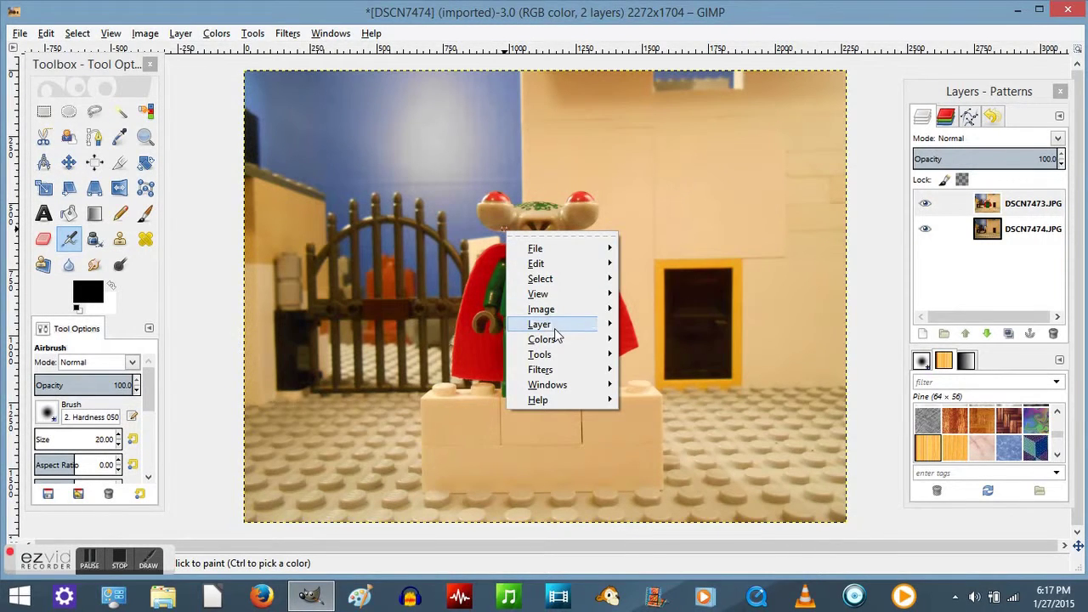
mouse_move(614, 330)
mouse_move(695, 472)
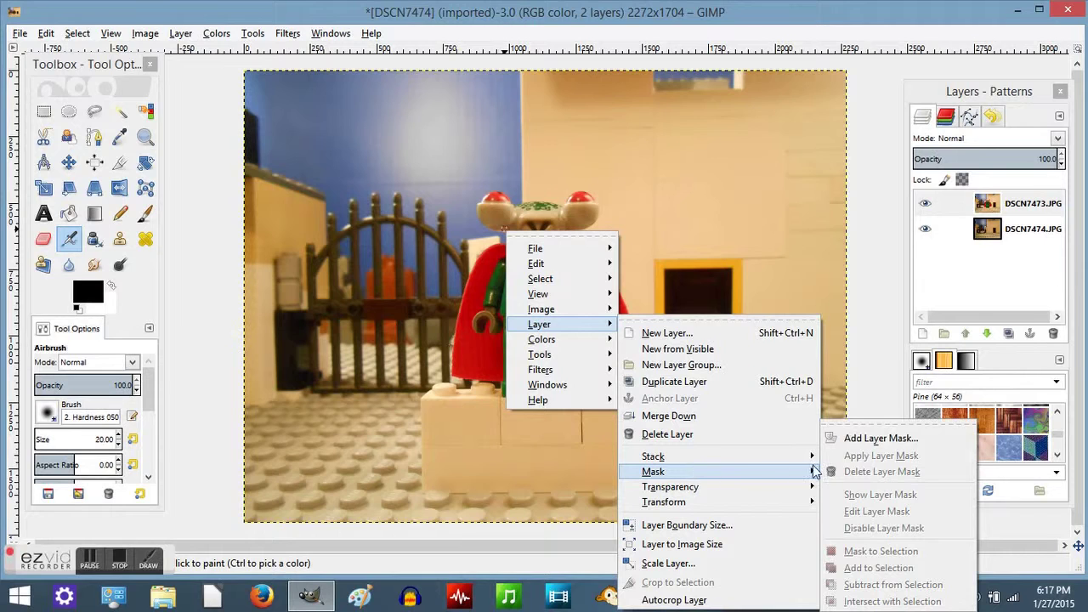
click(867, 447)
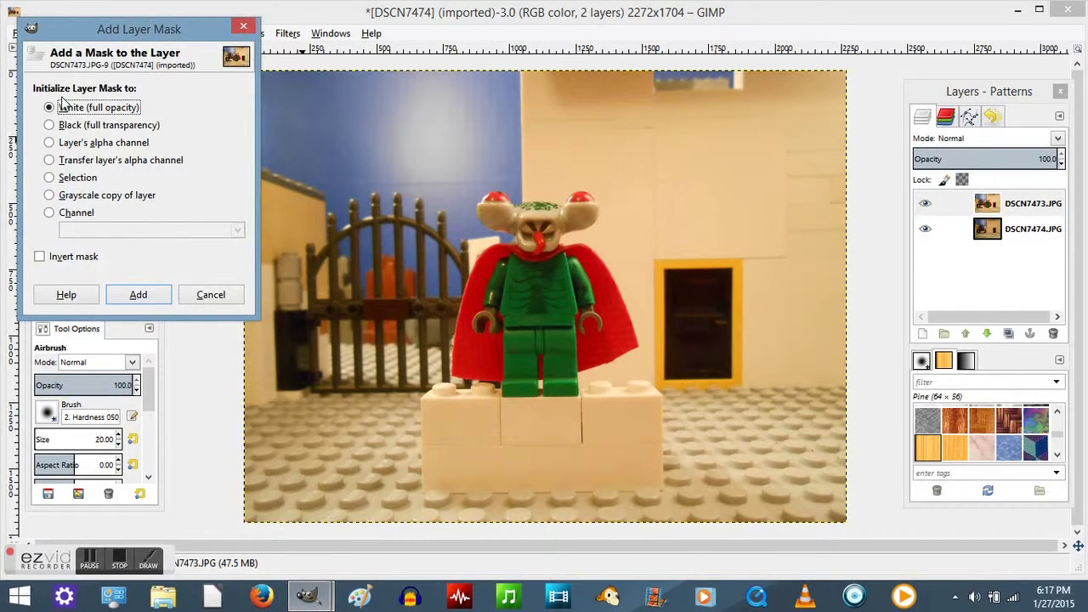
click(138, 294)
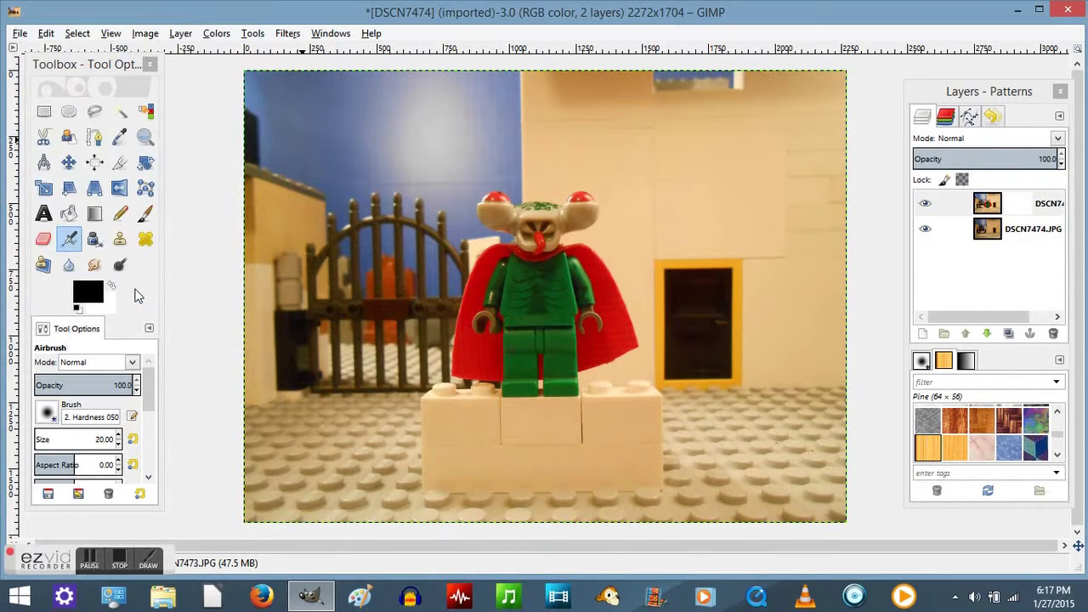
Step: Apply the layer mask to the figure layer
right_click(577, 222)
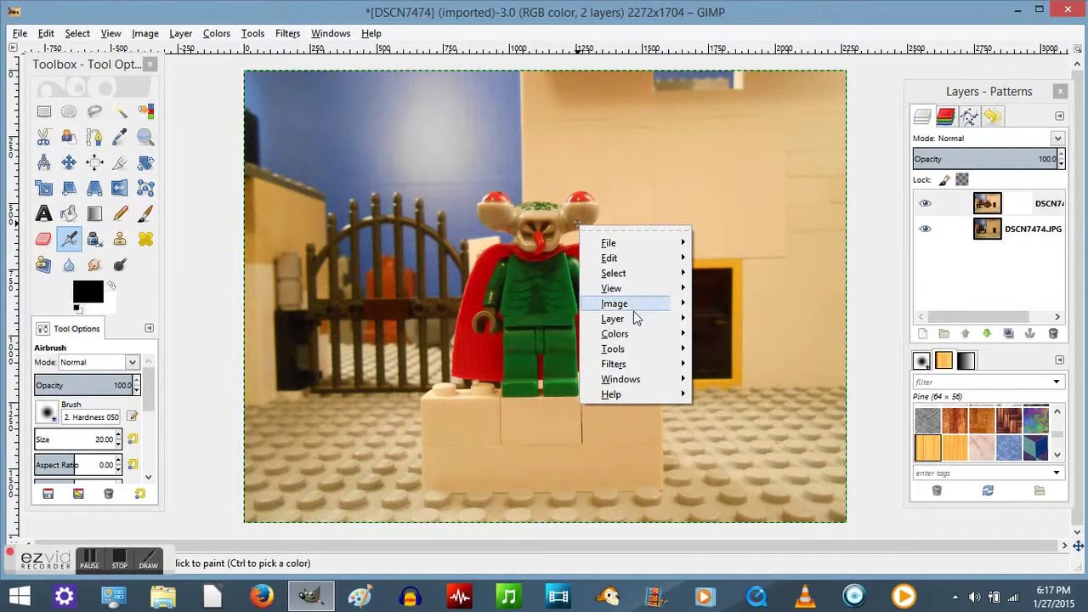
mouse_move(637, 321)
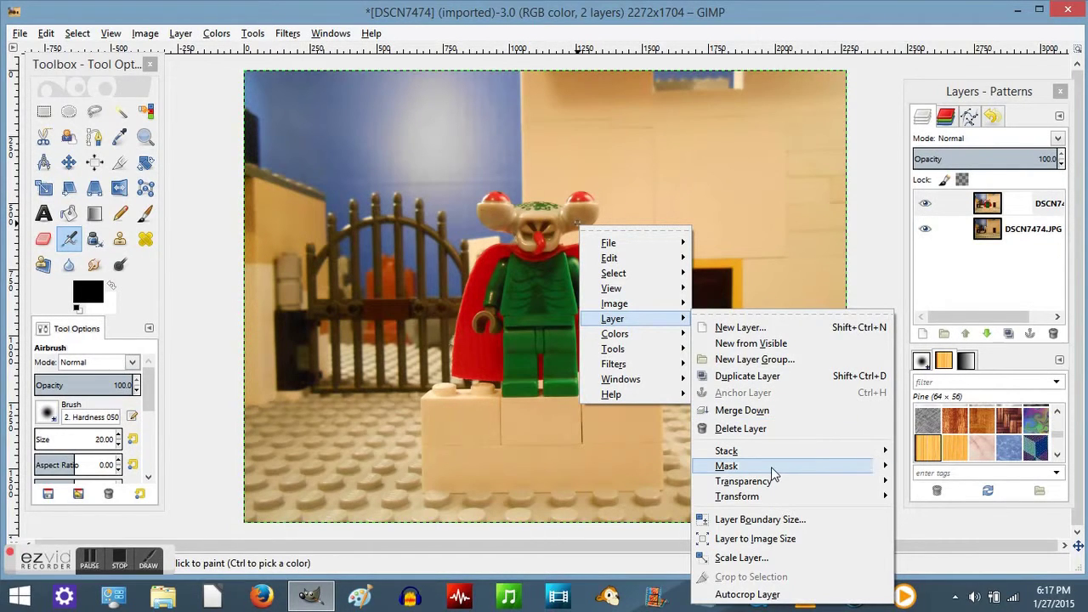
mouse_move(775, 473)
click(908, 456)
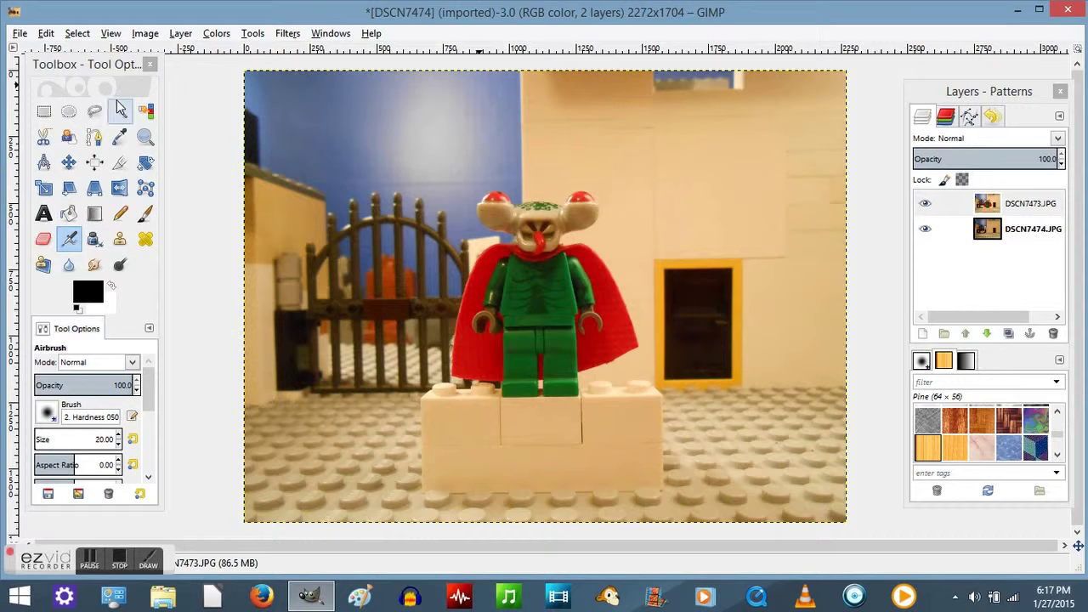
Step: Zoom in three times on the white bricks beneath the figure's feet
click(145, 137)
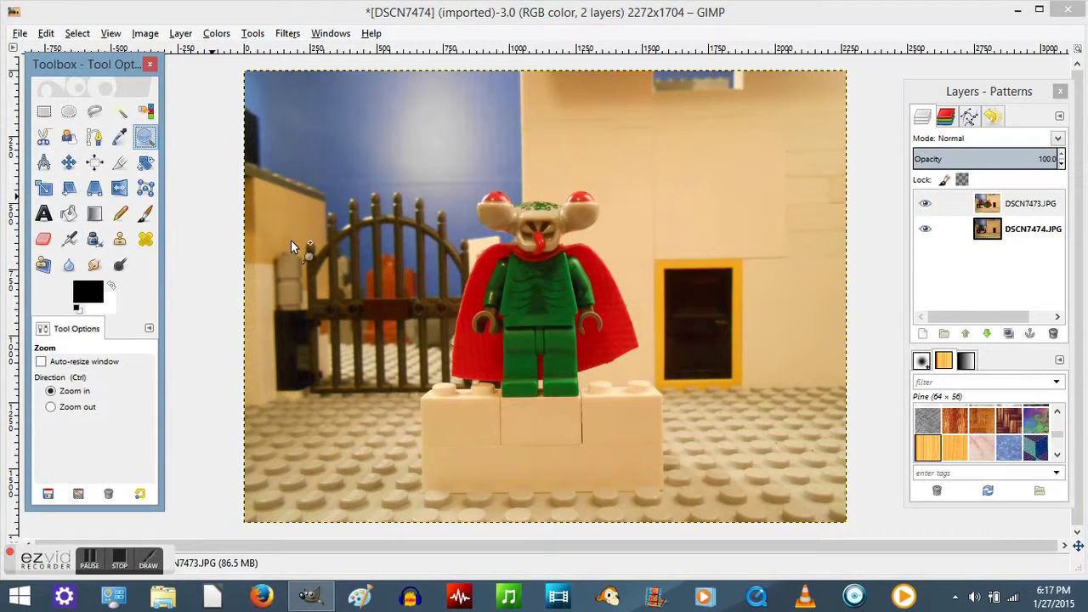
click(544, 420)
click(505, 427)
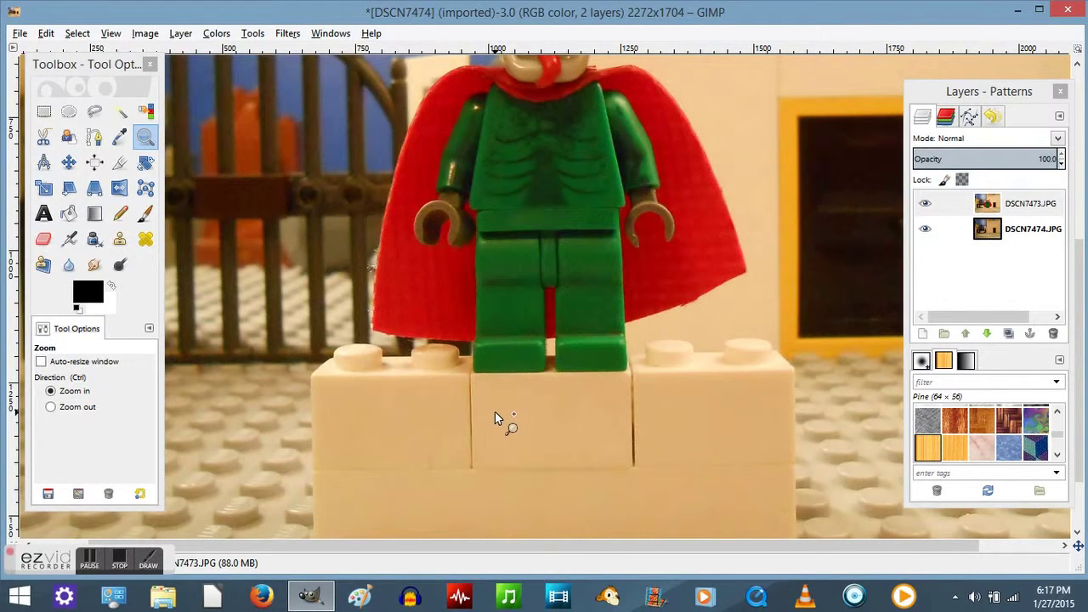
click(495, 414)
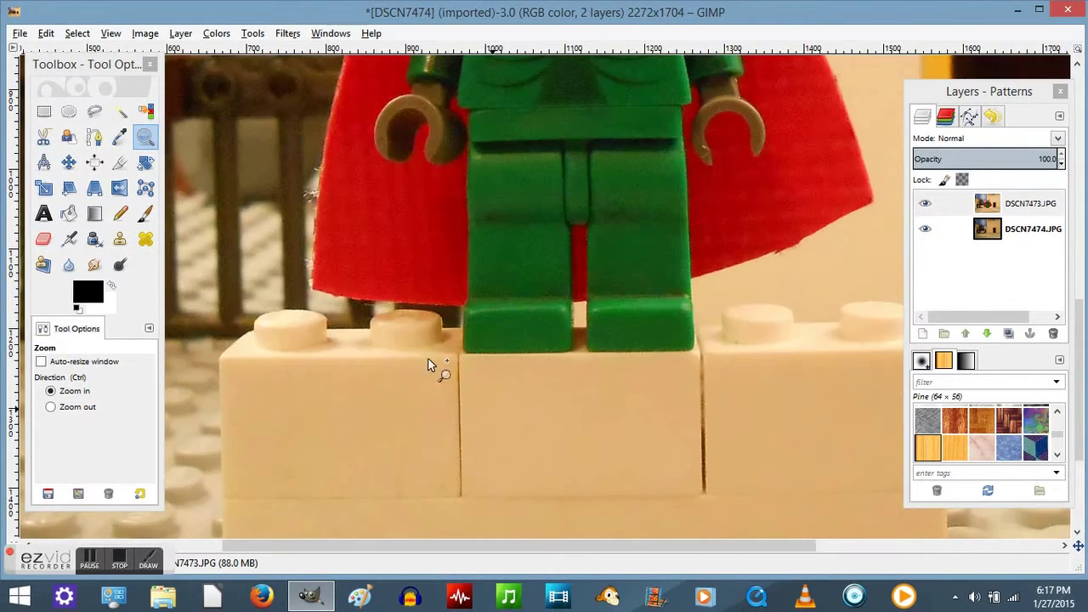
click(96, 111)
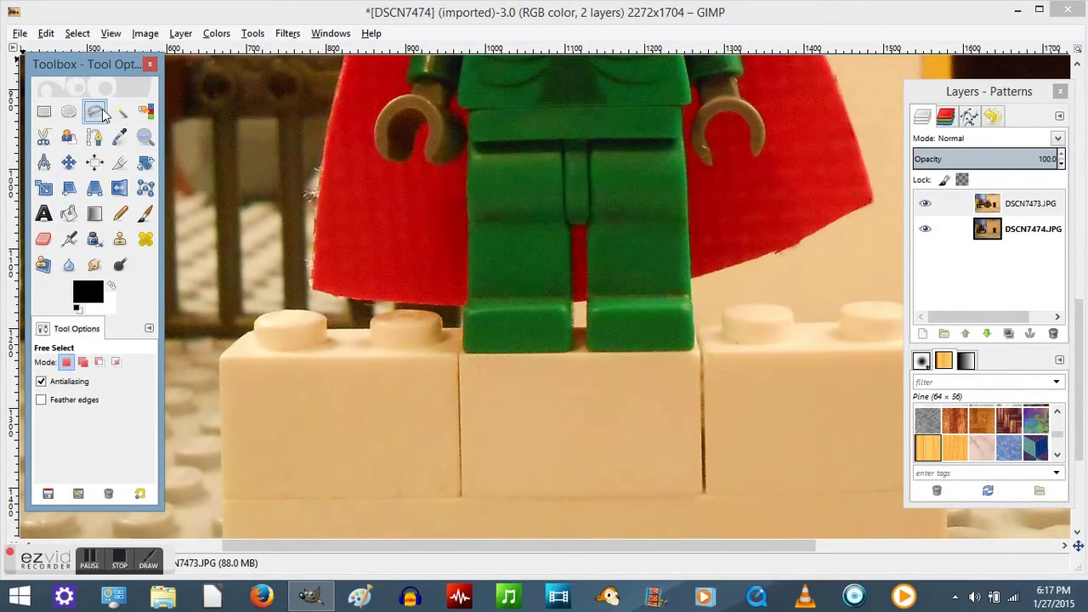
Step: Trace the brick outline from the left foot across the top, down the left side and along the bottom
click(462, 304)
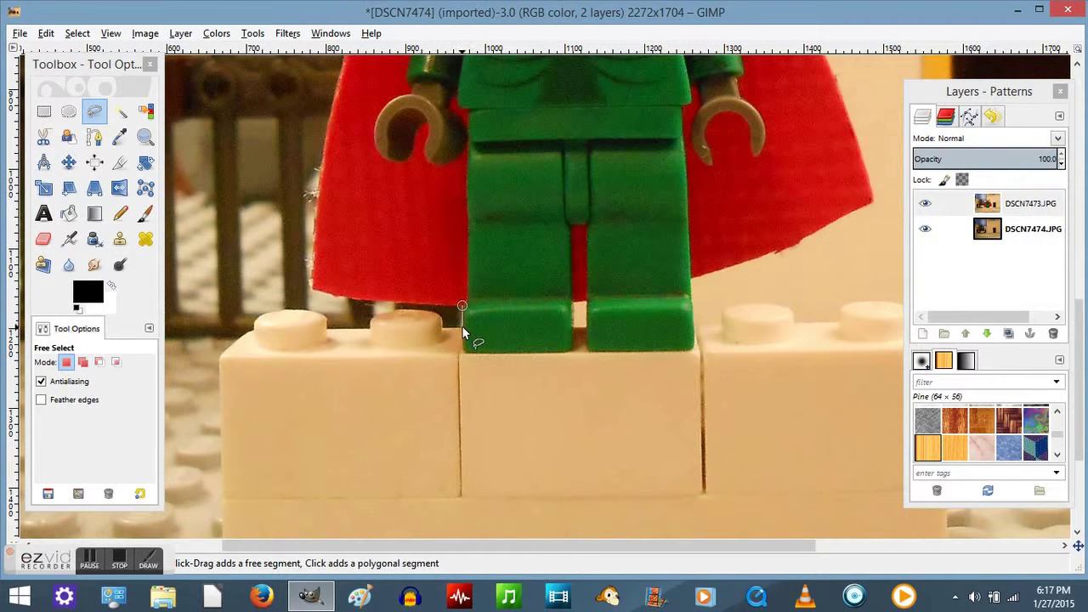
click(462, 326)
click(445, 313)
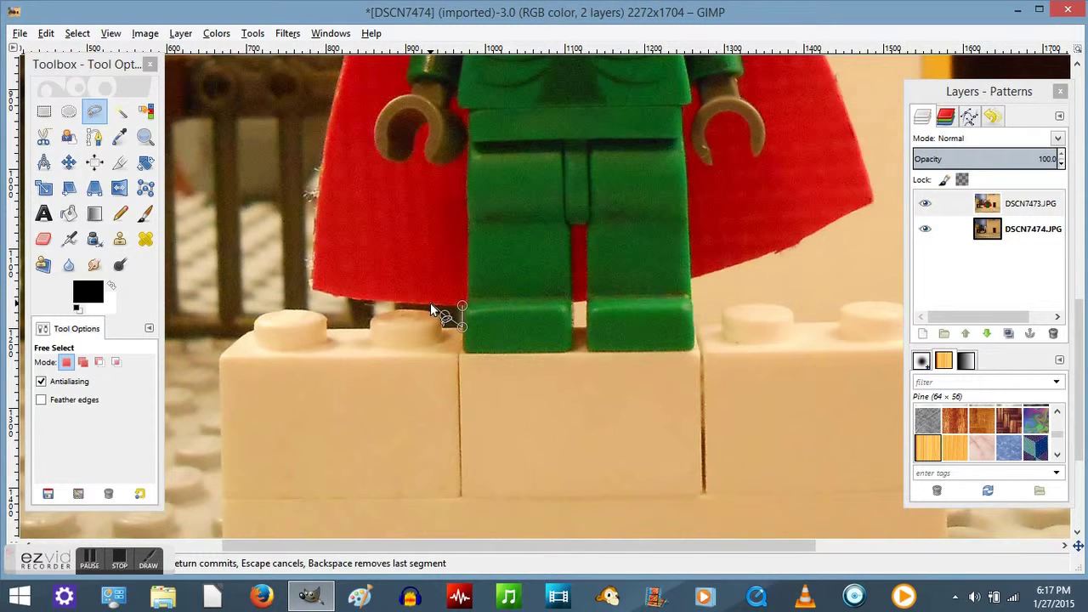
click(430, 307)
click(273, 297)
click(216, 313)
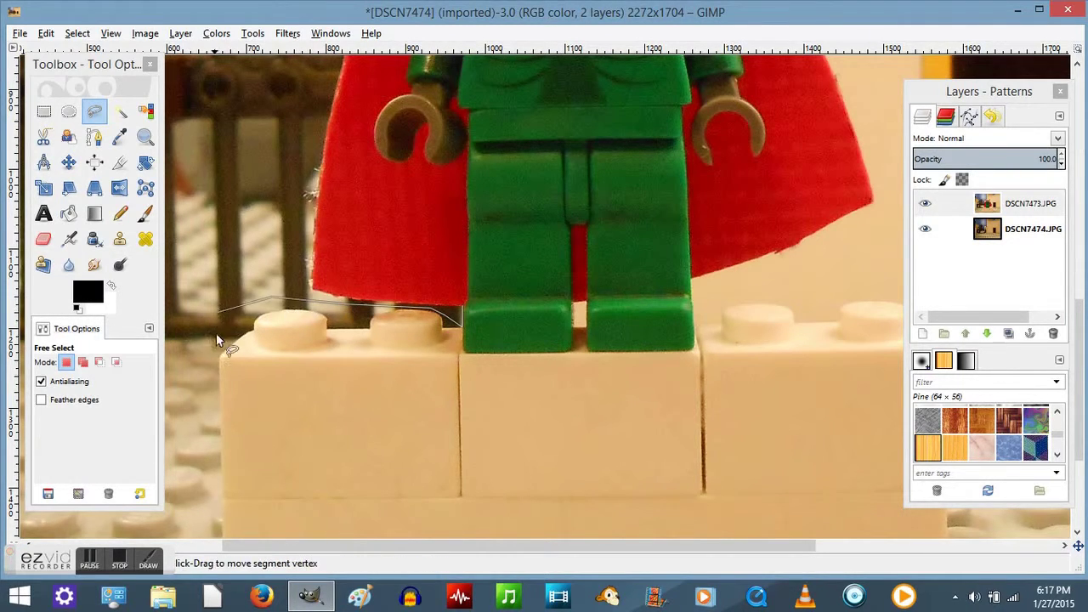
click(190, 393)
scroll(190, 393, down, 3)
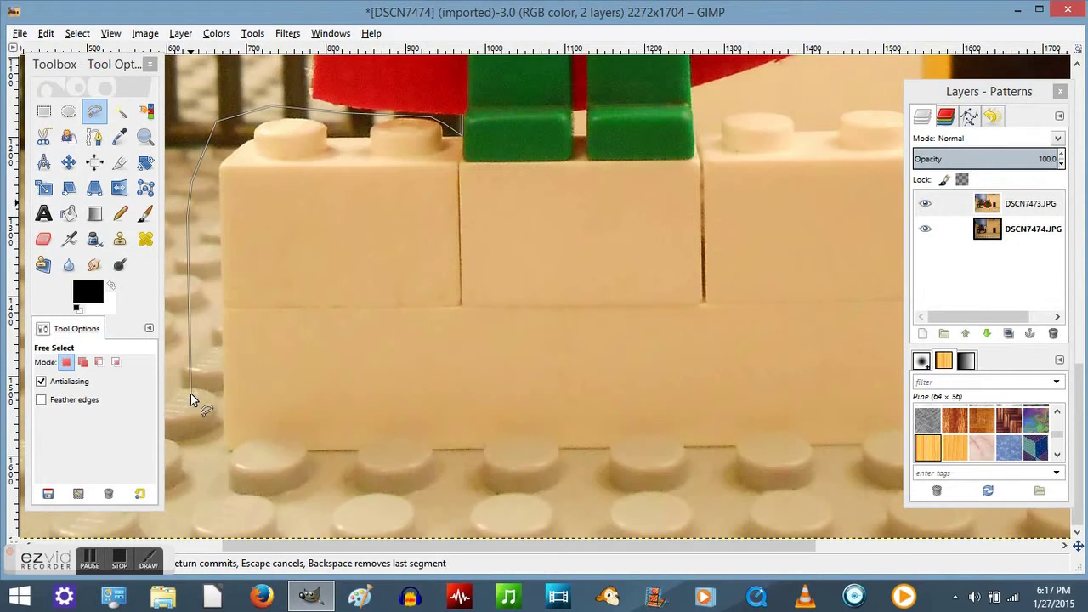
click(191, 440)
click(242, 477)
click(544, 488)
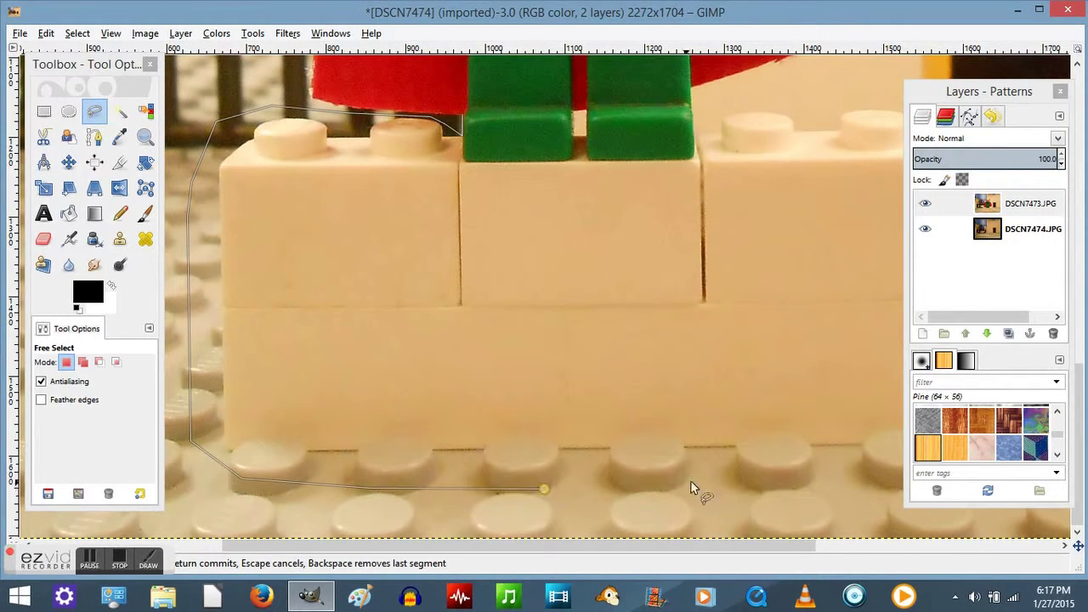
click(823, 477)
Step: Continue the outline up the right side, across the top bricks, and back along the legs' base
drag(813, 546, 939, 549)
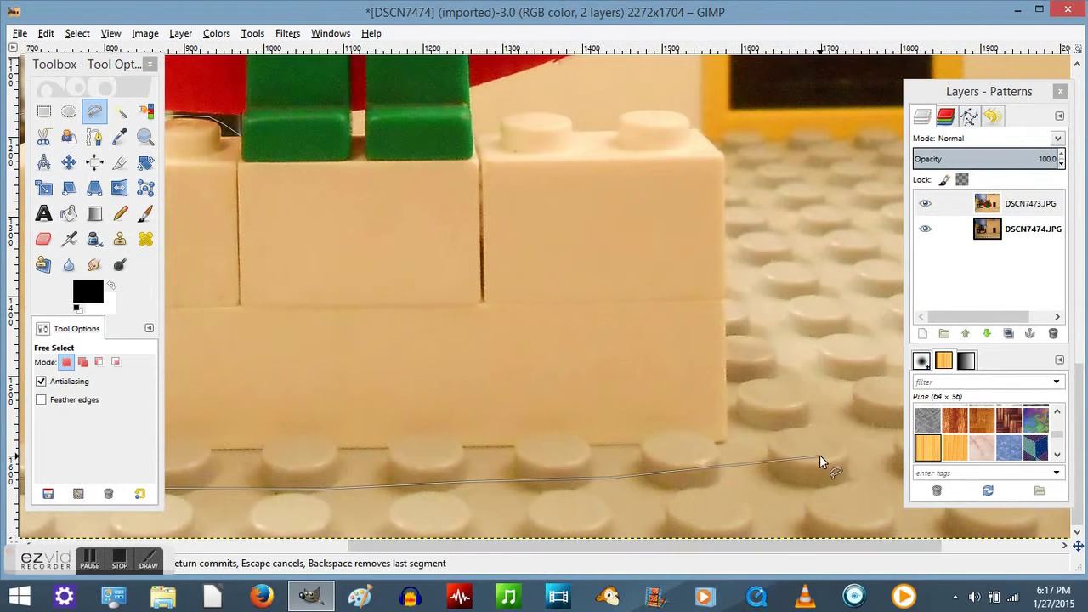
click(806, 444)
click(801, 368)
click(767, 200)
click(744, 126)
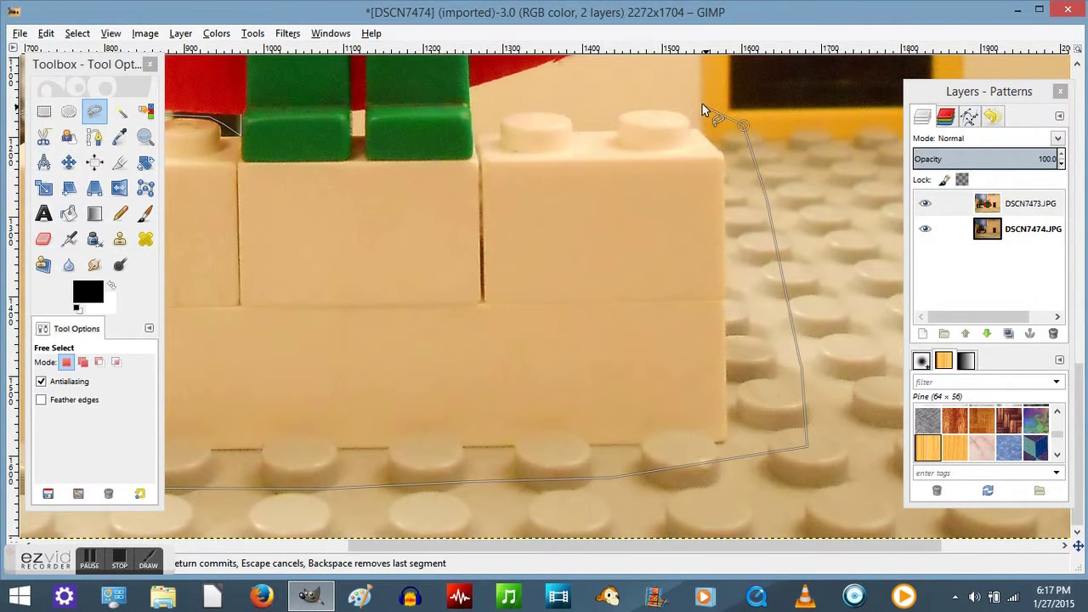
click(696, 100)
click(572, 110)
click(495, 108)
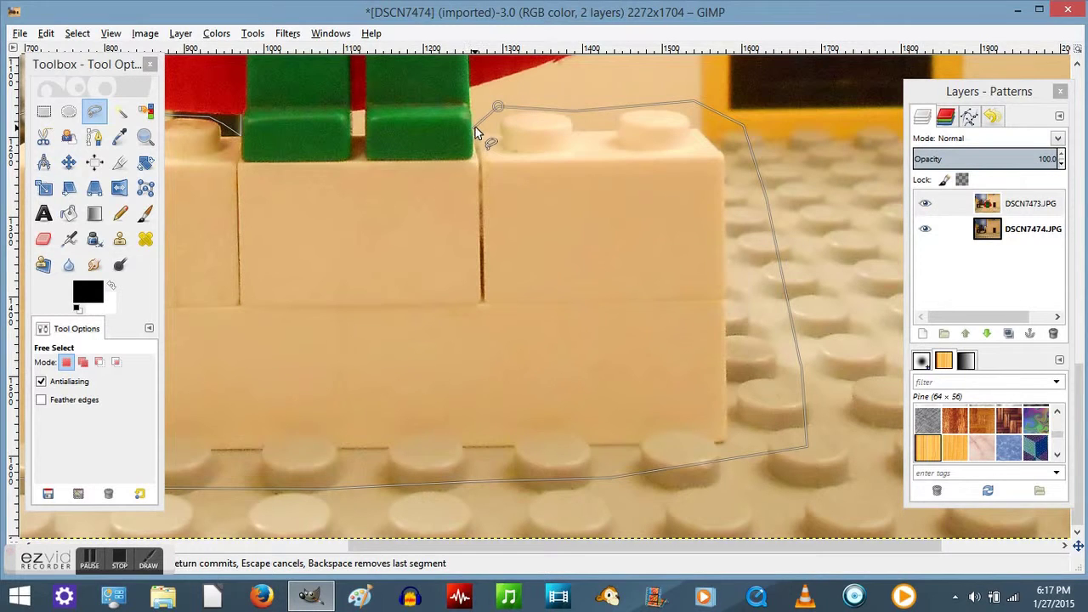
click(474, 128)
click(468, 158)
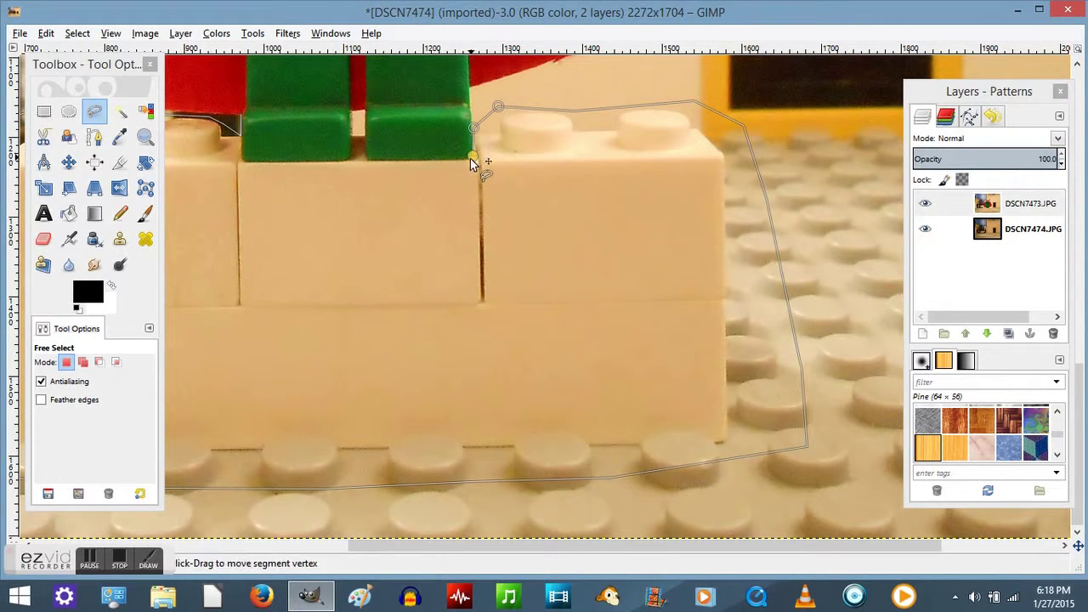
click(244, 161)
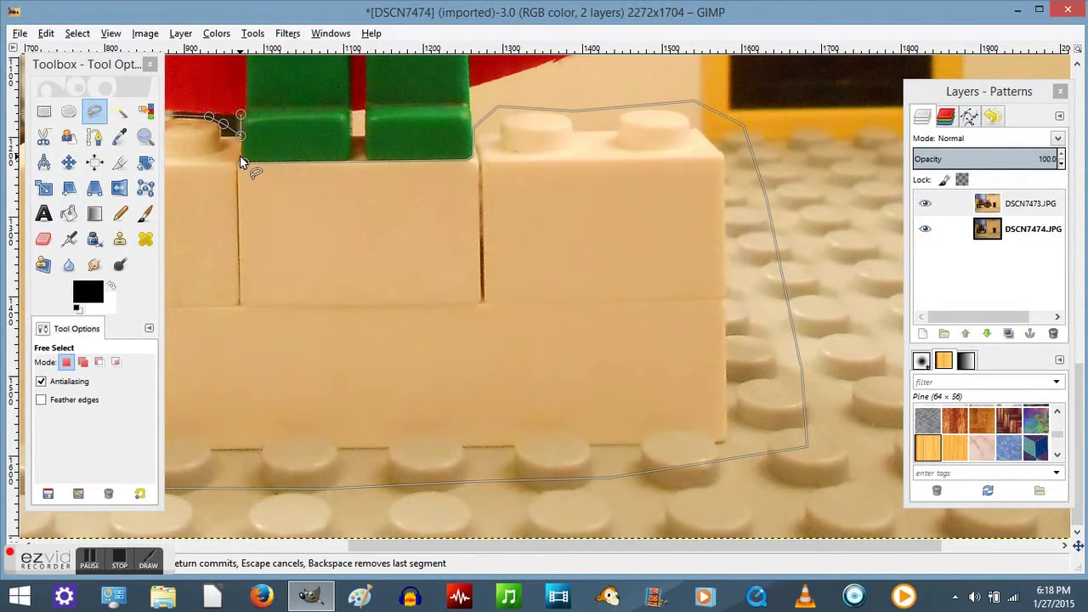
click(239, 136)
Step: Close the outline, delete the selected bricks, and clear the selection
click(240, 111)
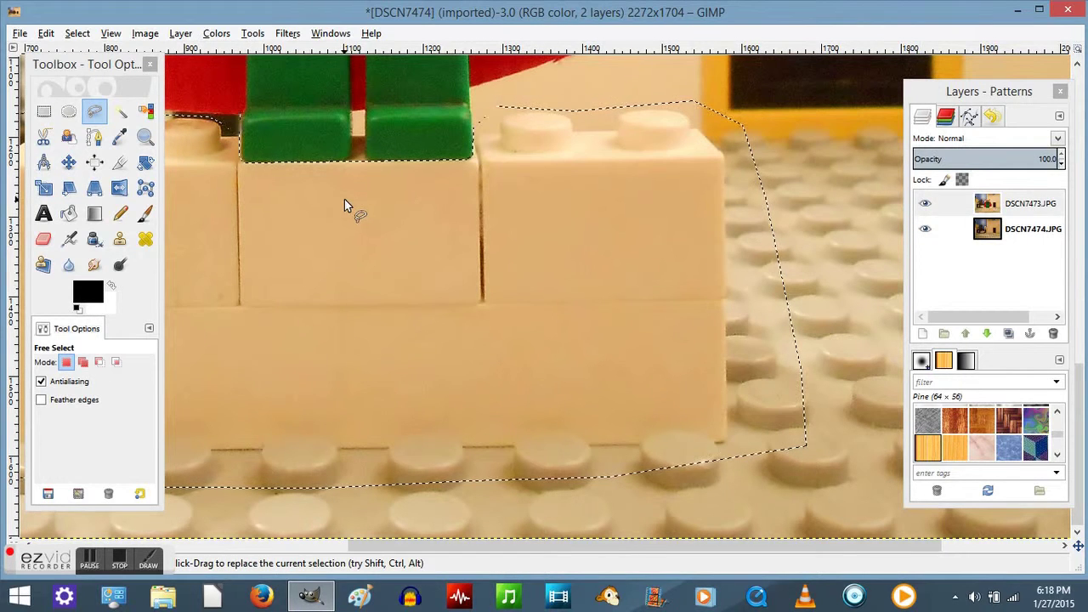
key(Delete)
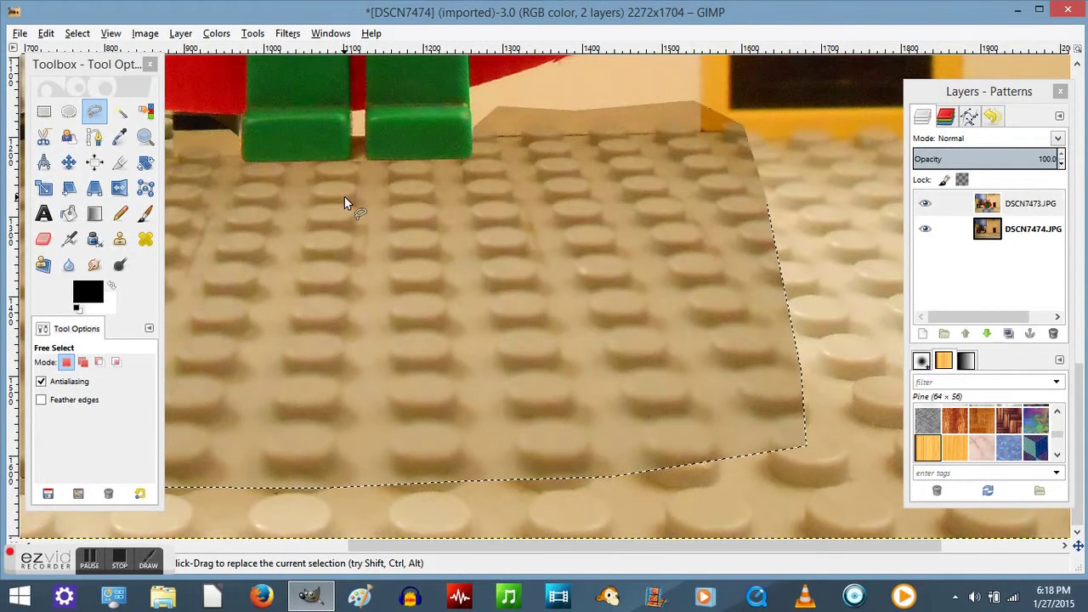
right_click(344, 196)
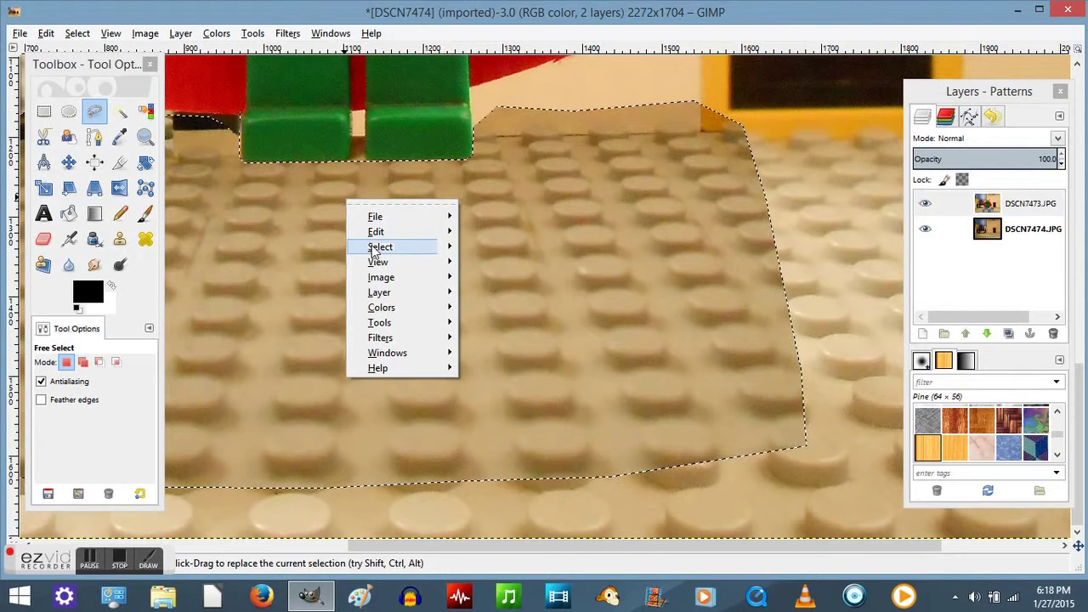
mouse_move(380, 247)
click(493, 277)
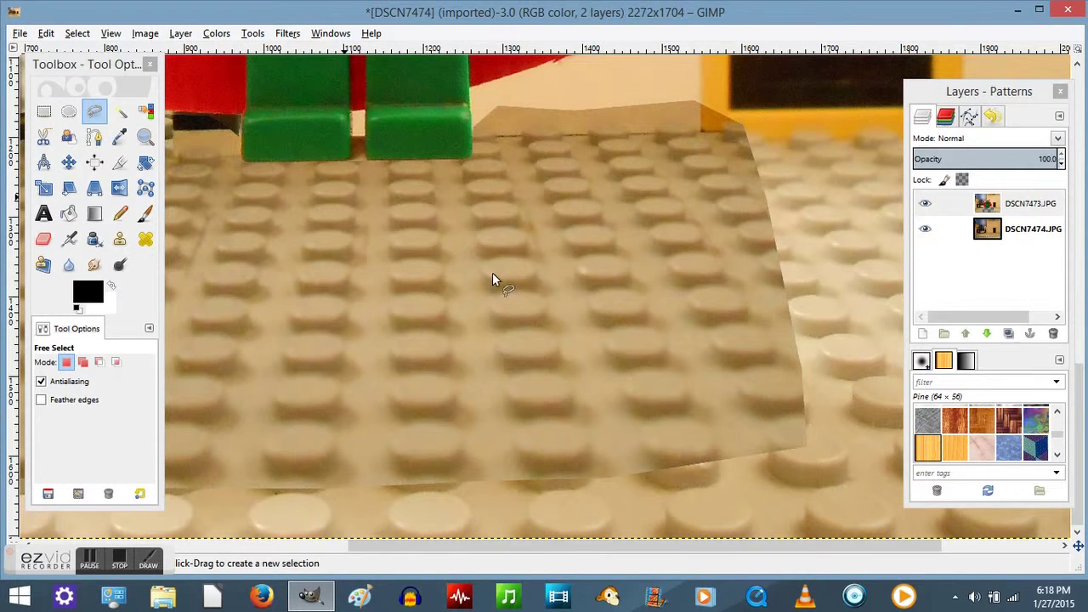
Step: Outline the small gap between the green legs, then clear the selection
click(351, 127)
click(351, 173)
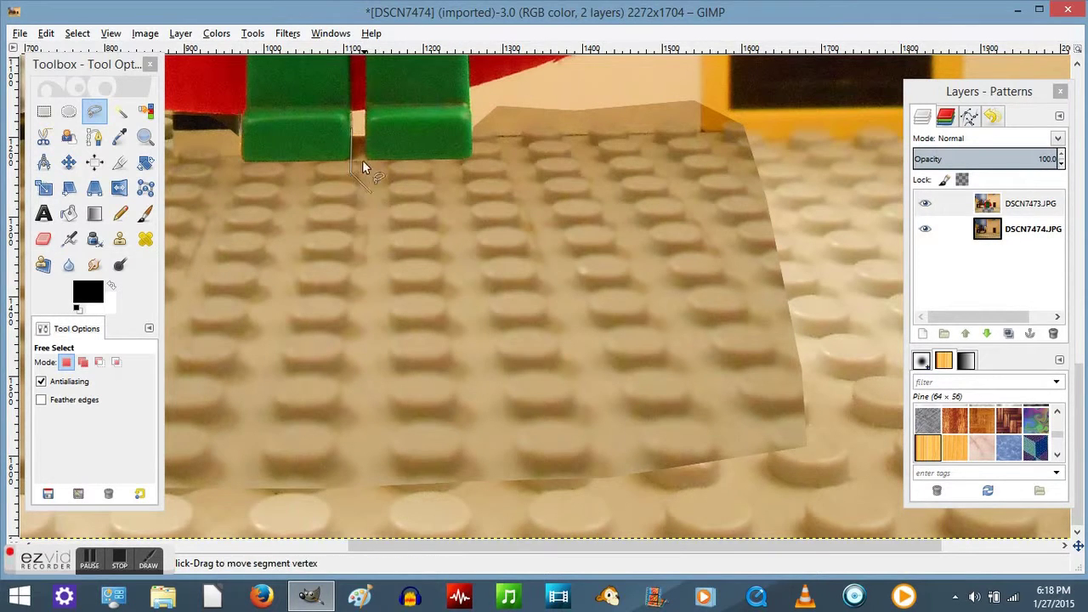
click(361, 168)
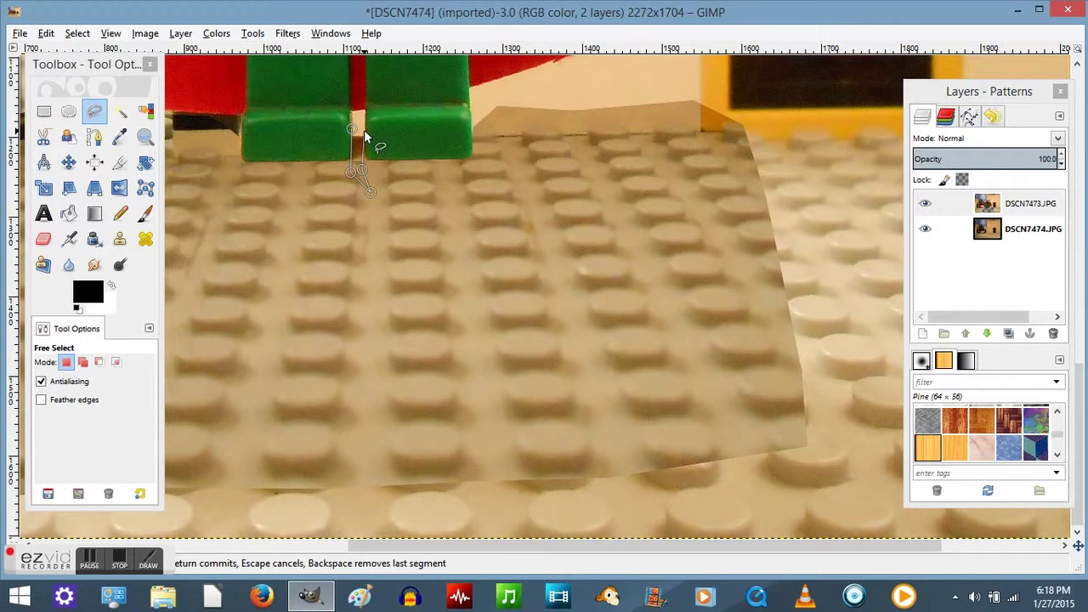
click(353, 129)
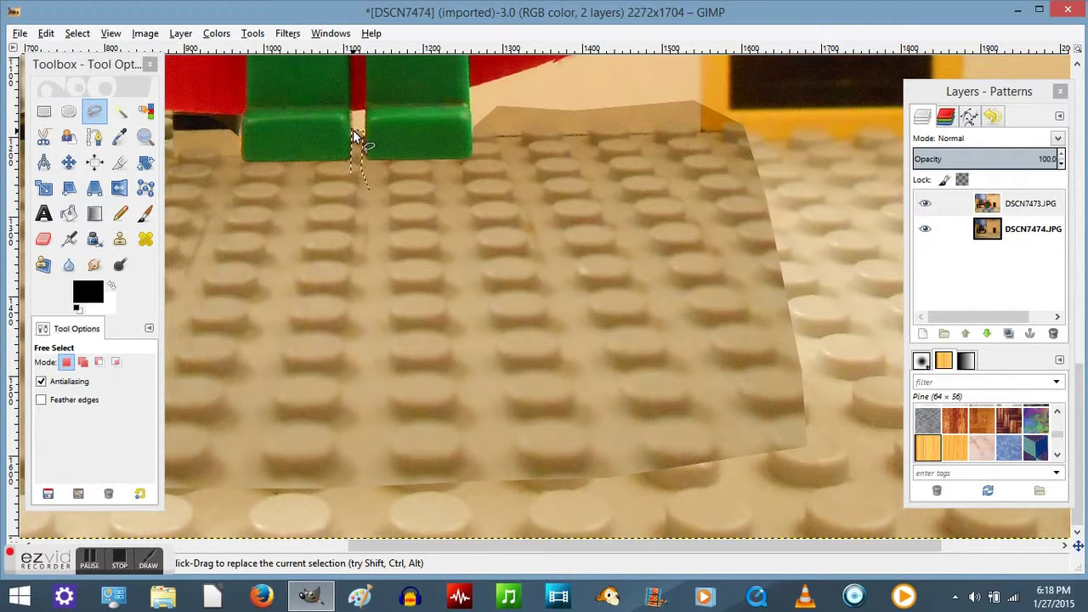
right_click(382, 241)
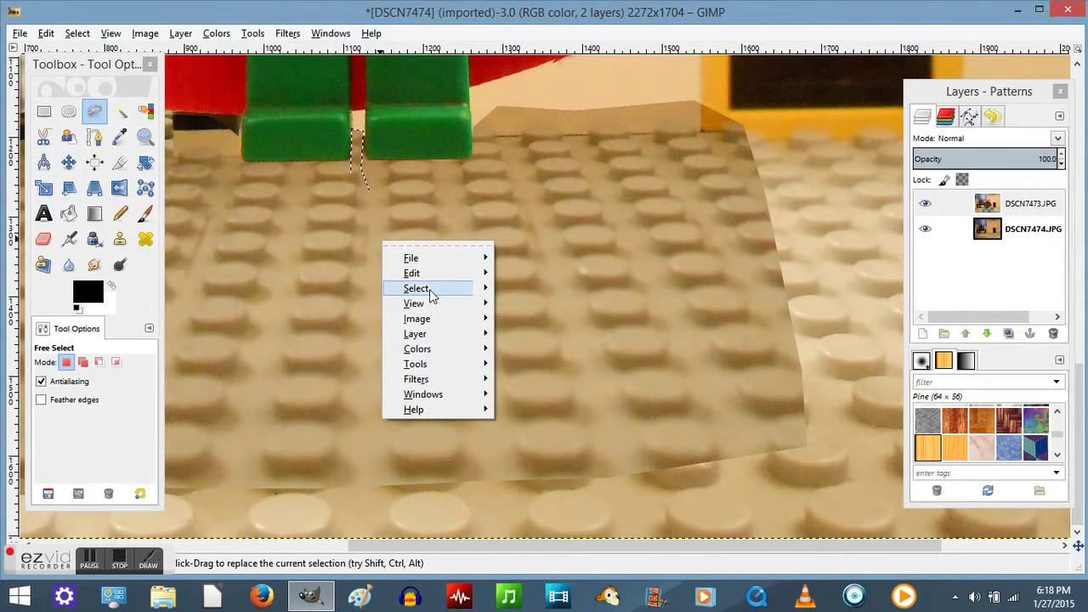
mouse_move(431, 294)
click(527, 314)
Step: Zoom out until the entire photo is in view
key(z)
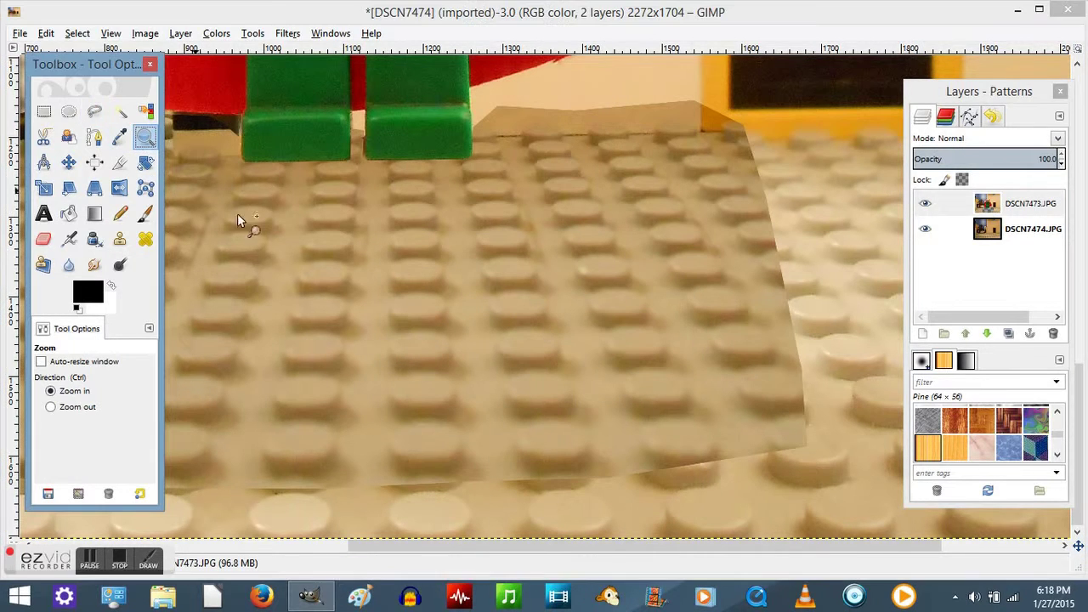
ctrl+click(440, 335)
ctrl+click(440, 335)
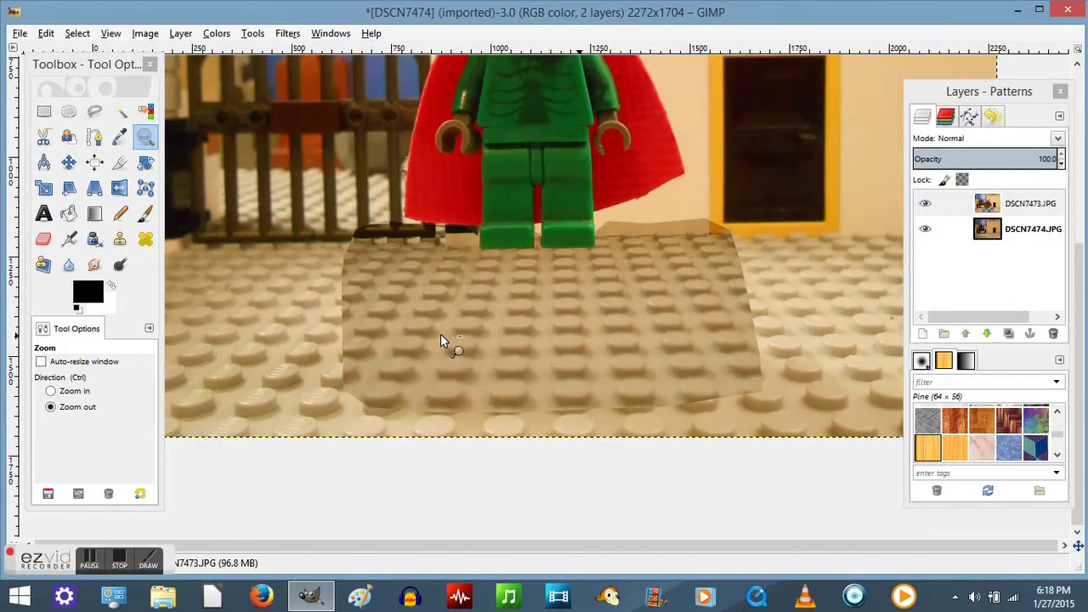
ctrl+click(440, 334)
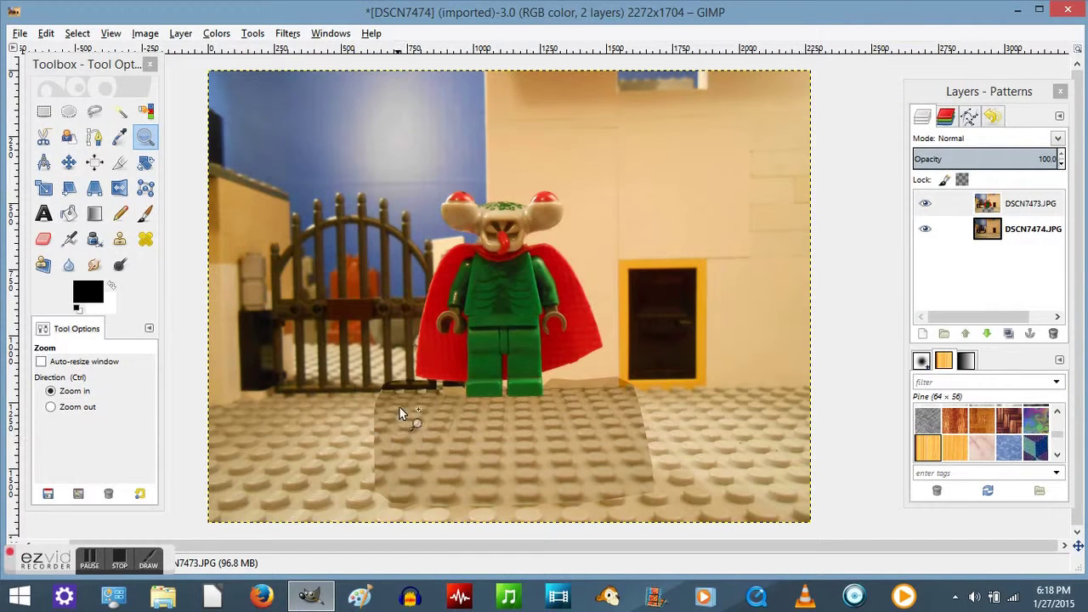
Step: Set up the Eraser with brush 2. Hardness 025 at size 188.93
click(43, 239)
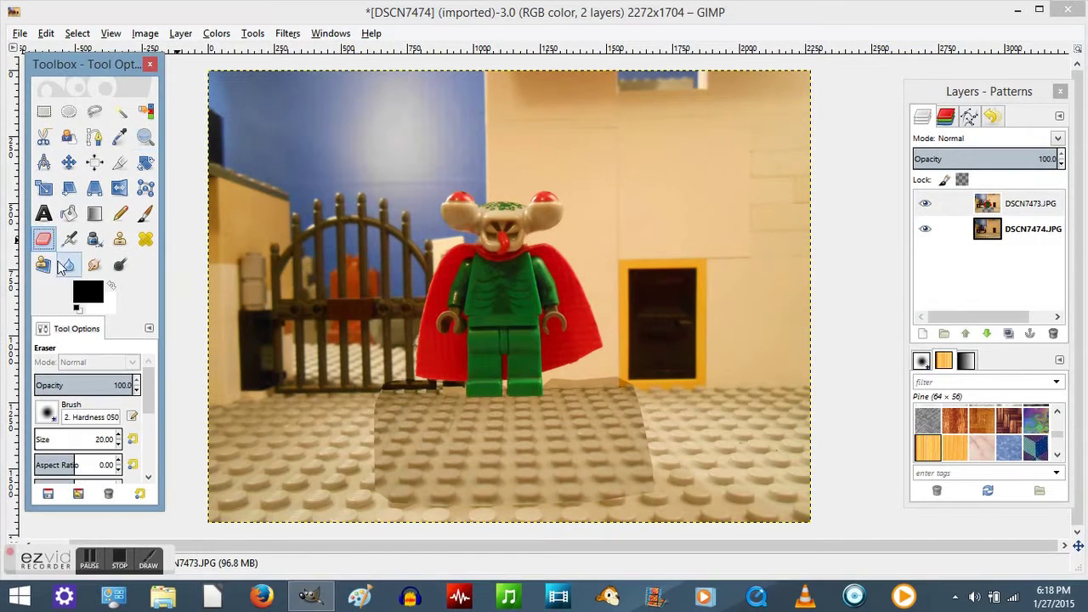
click(50, 420)
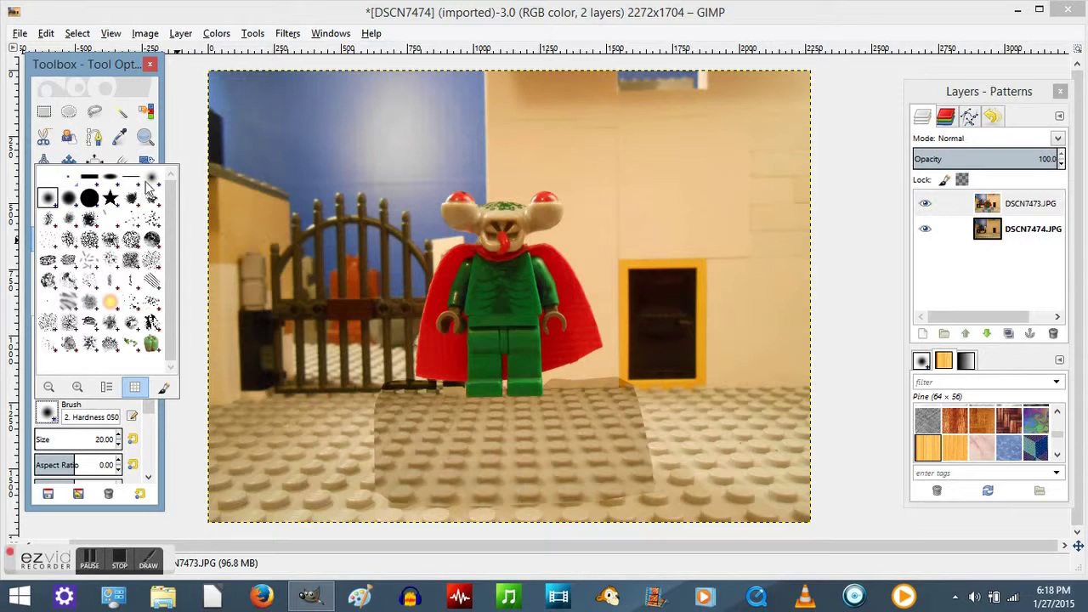
double_click(150, 180)
click(49, 441)
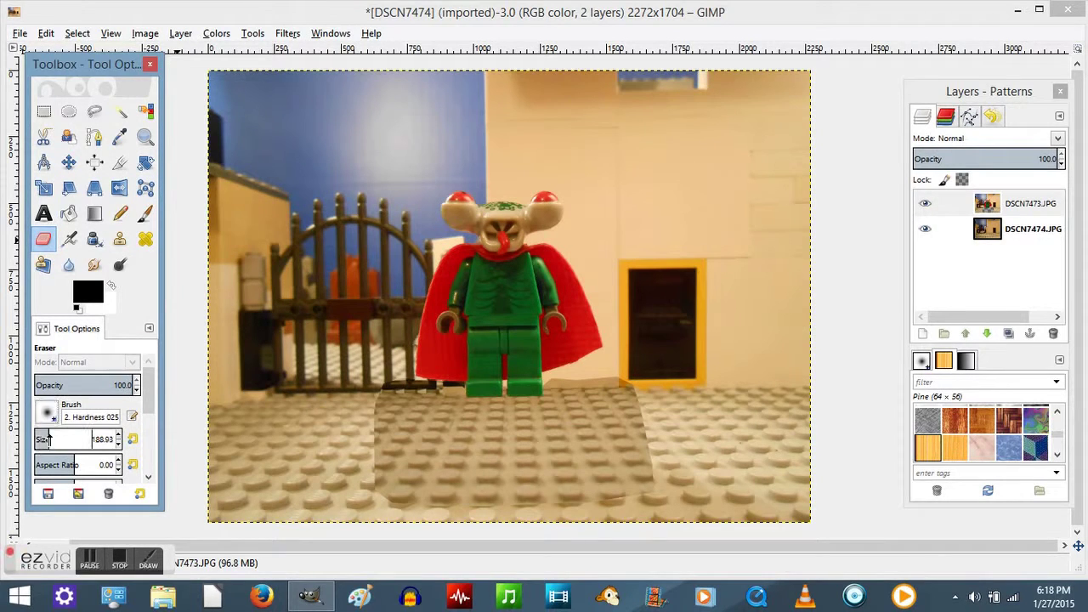
Step: Erase the floor and left wall, then at size 475.77 erase the top wall and around the gate
mouse_move(666, 444)
mouse_down()
mouse_move(663, 403)
mouse_move(717, 440)
mouse_move(708, 465)
mouse_move(651, 478)
mouse_move(673, 475)
mouse_move(613, 514)
mouse_move(497, 492)
mouse_move(674, 512)
mouse_move(535, 519)
mouse_move(370, 500)
mouse_move(391, 499)
mouse_move(345, 470)
mouse_move(380, 376)
mouse_move(390, 385)
mouse_move(368, 366)
mouse_move(341, 432)
mouse_move(368, 450)
mouse_move(359, 494)
mouse_move(345, 464)
mouse_move(272, 514)
mouse_move(209, 488)
mouse_move(303, 484)
mouse_move(245, 471)
mouse_move(307, 445)
mouse_move(317, 406)
mouse_move(218, 436)
mouse_up()
mouse_move(291, 397)
mouse_down()
mouse_move(220, 397)
mouse_move(292, 377)
mouse_move(214, 211)
mouse_move(234, 86)
mouse_move(255, 94)
mouse_move(213, 80)
mouse_move(633, 89)
mouse_move(246, 160)
mouse_move(560, 112)
mouse_move(351, 74)
mouse_move(425, 100)
mouse_up()
drag(76, 438, 93, 439)
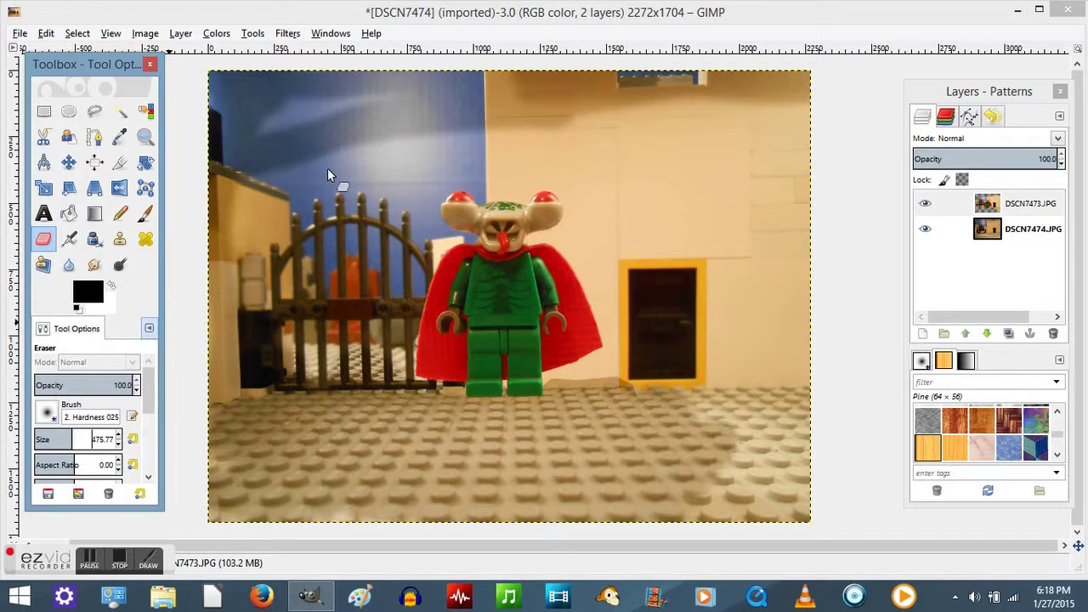
mouse_move(784, 120)
mouse_down()
mouse_move(674, 107)
mouse_move(359, 139)
mouse_move(292, 95)
mouse_move(266, 166)
mouse_move(451, 140)
mouse_move(575, 151)
mouse_move(690, 182)
mouse_move(850, 204)
mouse_move(755, 182)
mouse_move(790, 435)
mouse_move(721, 476)
mouse_move(705, 388)
mouse_move(638, 388)
mouse_move(799, 361)
mouse_move(841, 221)
mouse_move(762, 246)
mouse_move(716, 320)
mouse_move(634, 182)
mouse_move(735, 288)
mouse_move(691, 323)
mouse_up()
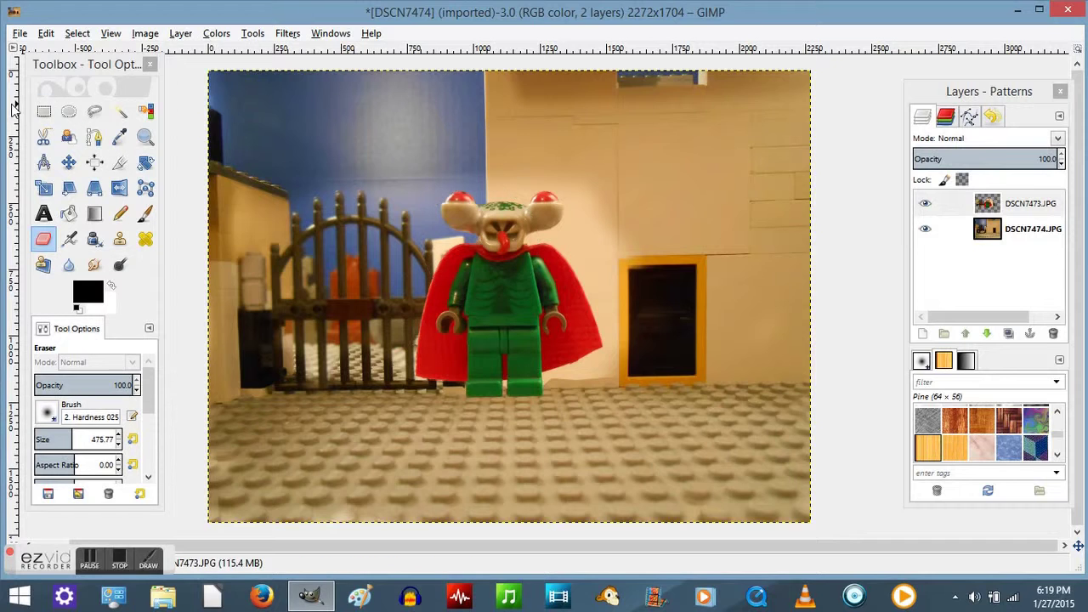
mouse_move(255, 190)
mouse_down()
mouse_move(329, 179)
mouse_move(337, 291)
mouse_move(324, 378)
mouse_move(298, 379)
mouse_move(292, 185)
mouse_move(346, 143)
mouse_move(398, 124)
mouse_up()
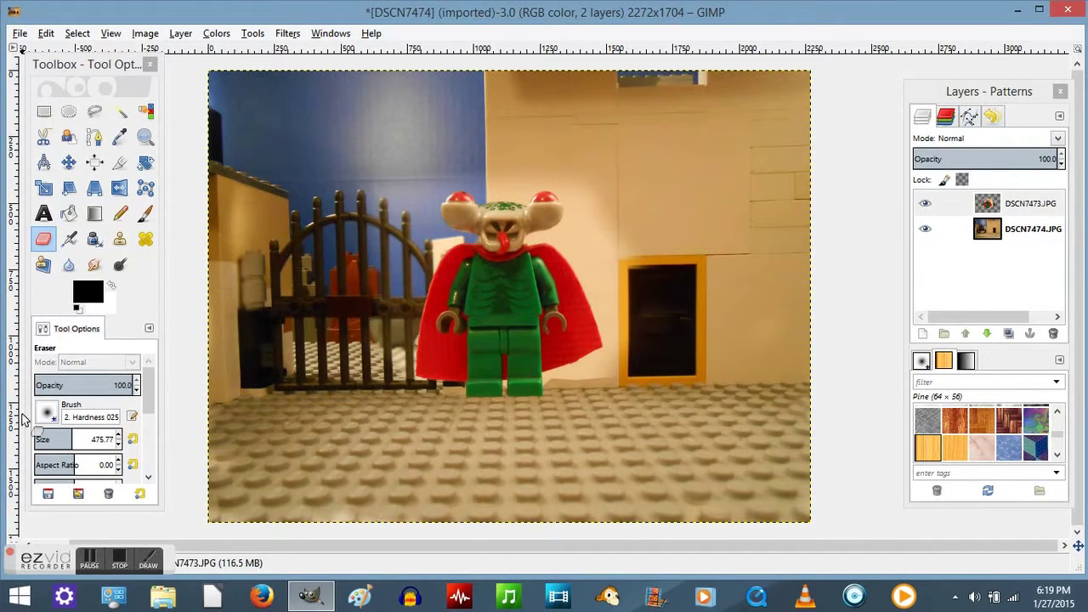
Step: At eraser size 129.58, erase beside the minifigure and along the red cape's edge
click(45, 439)
drag(616, 384, 594, 384)
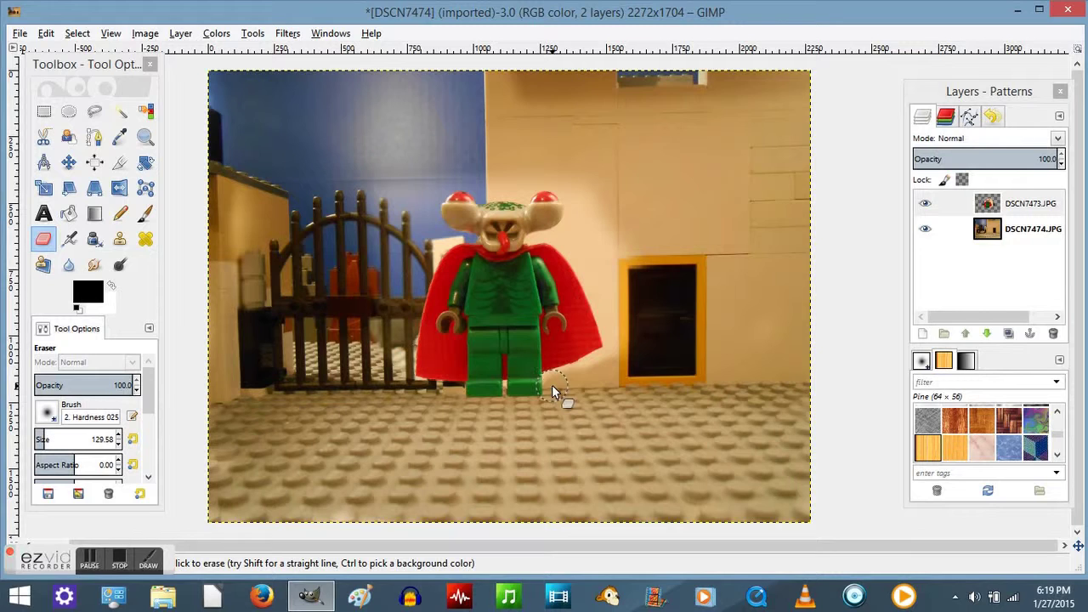
mouse_move(626, 351)
mouse_down()
mouse_move(591, 220)
mouse_move(641, 276)
mouse_move(604, 236)
mouse_up()
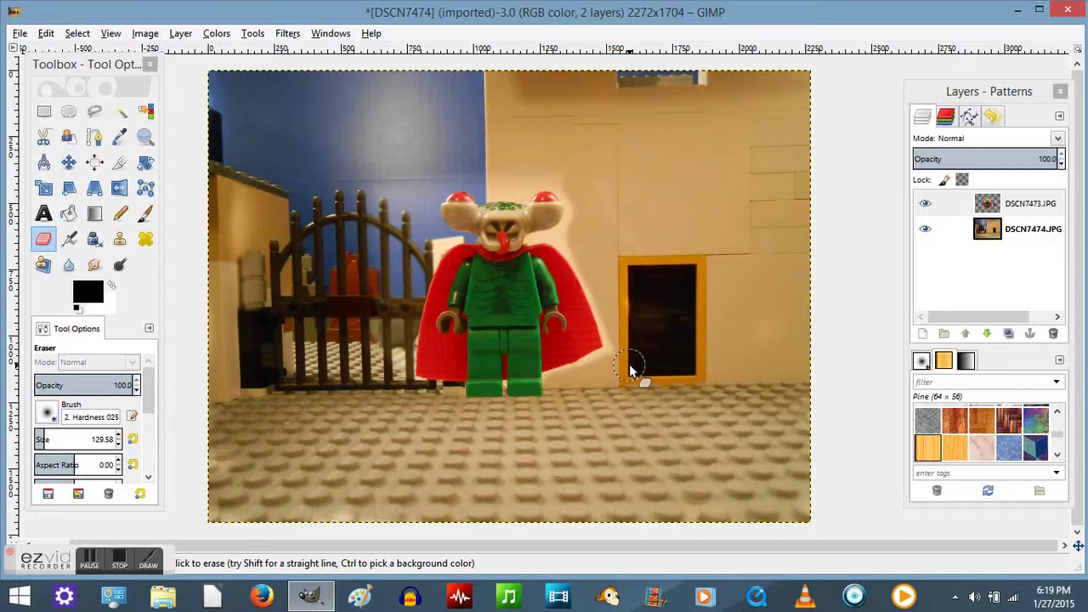
Step: Overwrite DSCN7474.JPG on the desktop with the composite as a JPEG at quality 100
click(25, 34)
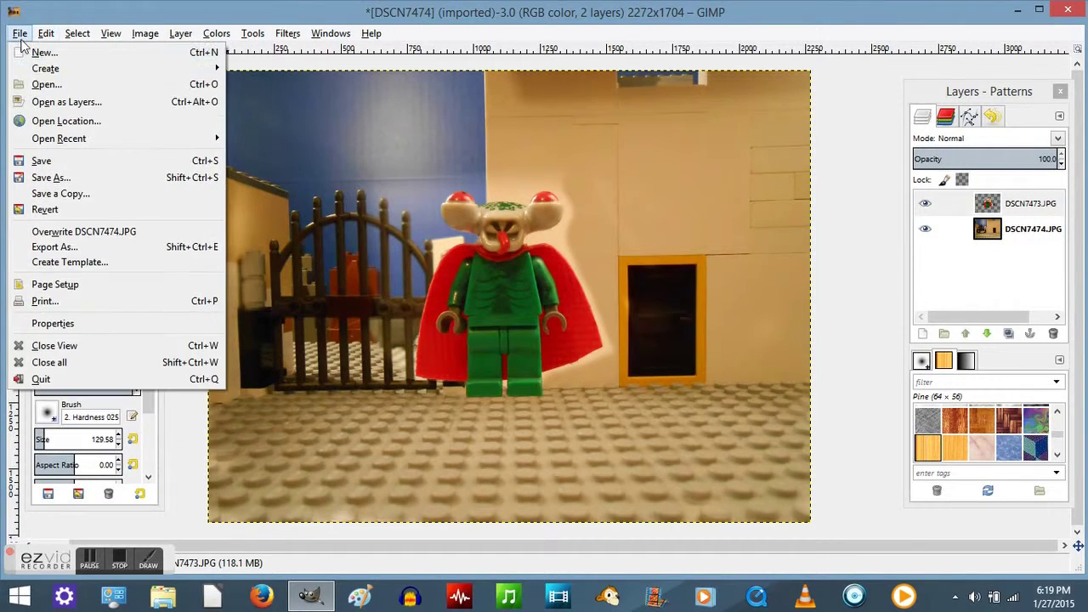
key(Escape)
key(ctrl+e)
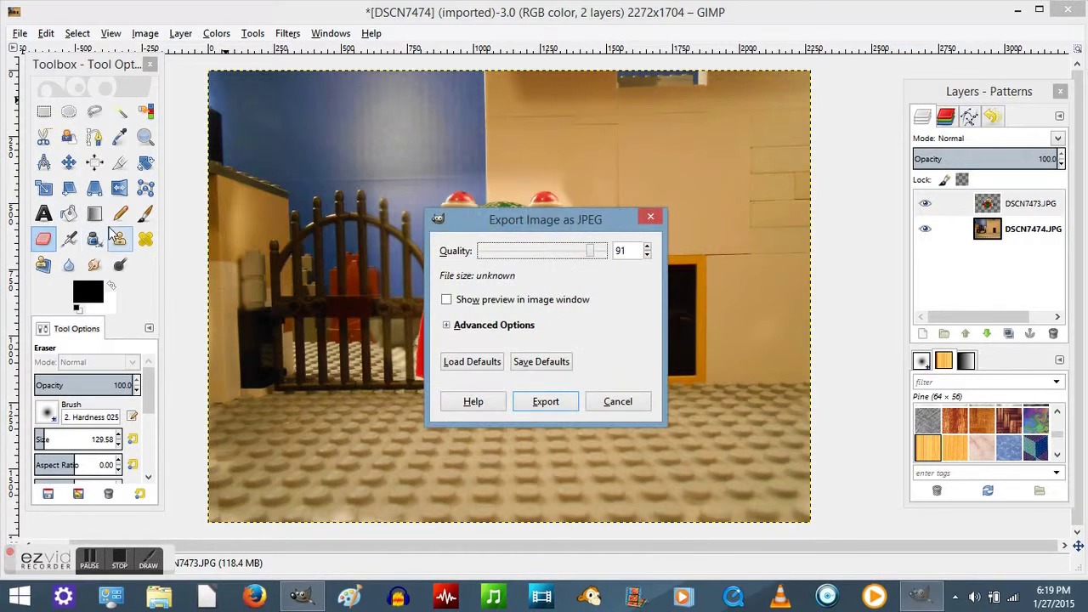
drag(593, 254, 607, 252)
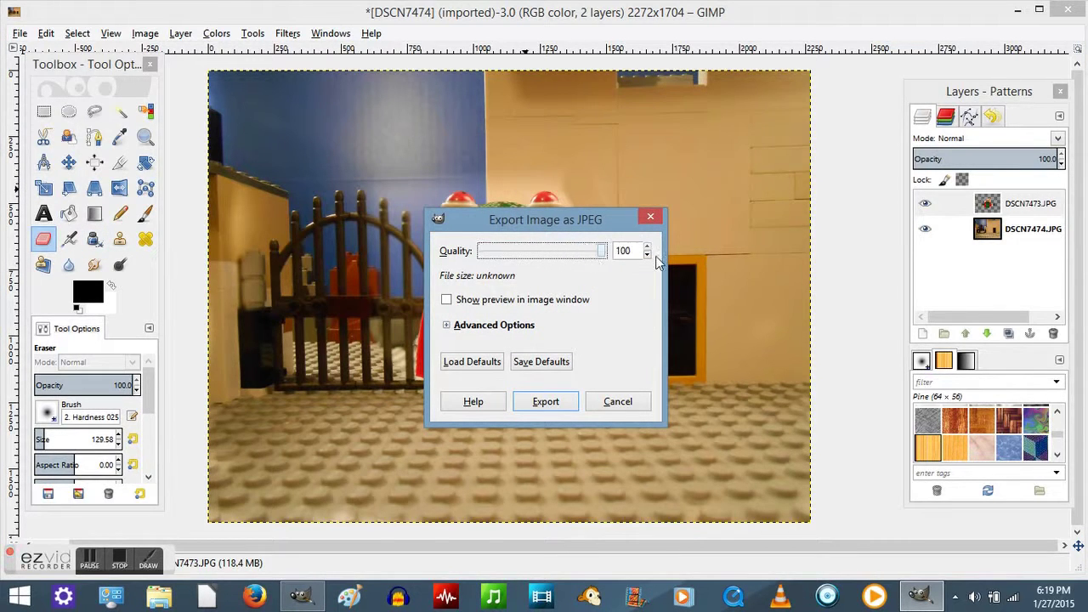
click(545, 402)
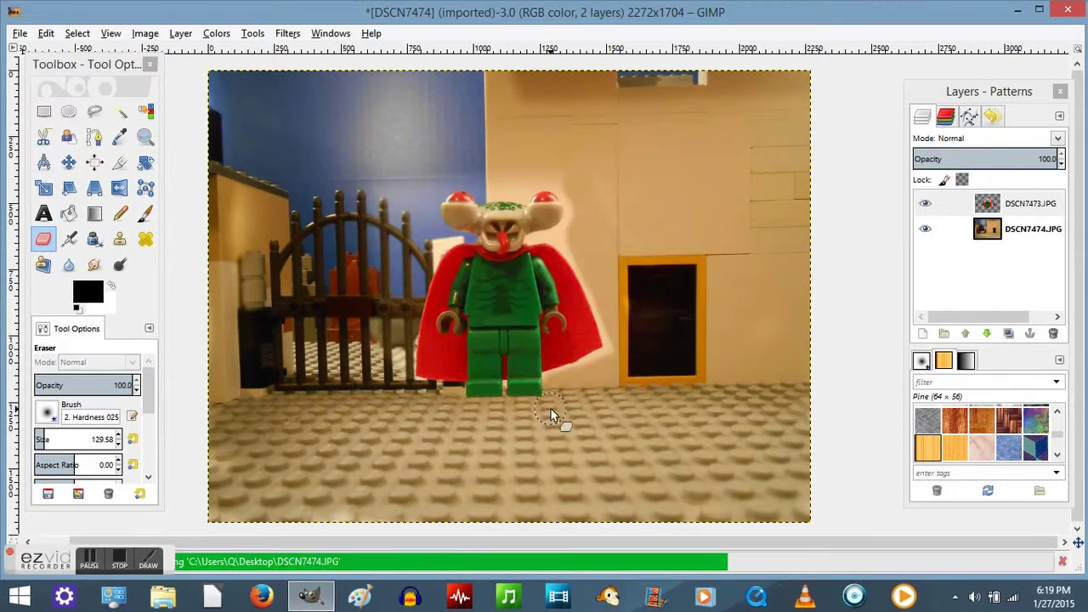